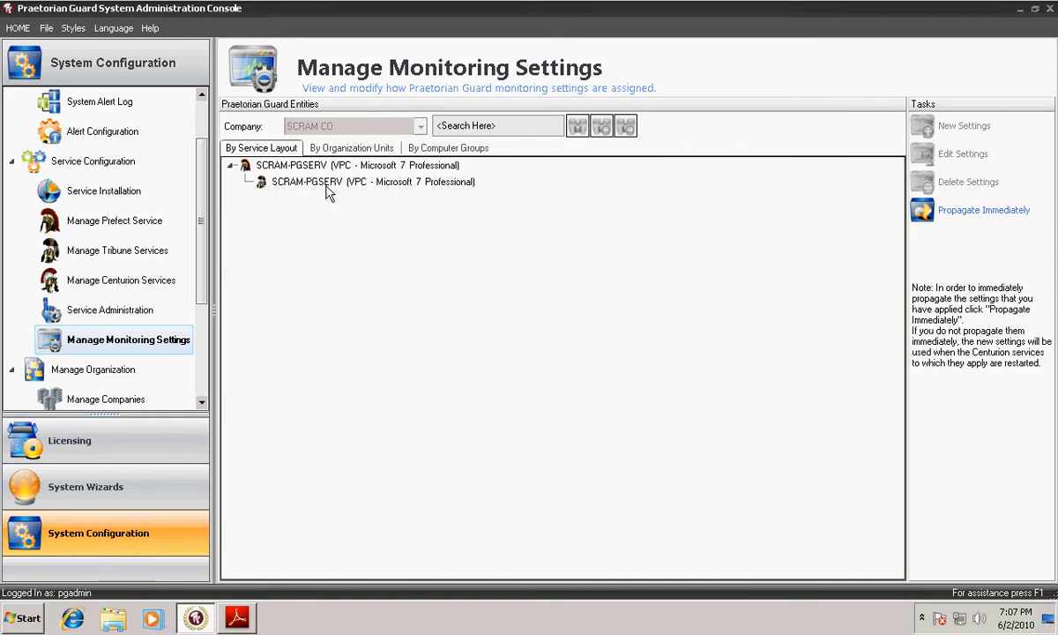
Step: Create new monitoring settings for the top-level SCRAM-PGSERV entry, with a 01:00 screen capture interval and color images
click(254, 165)
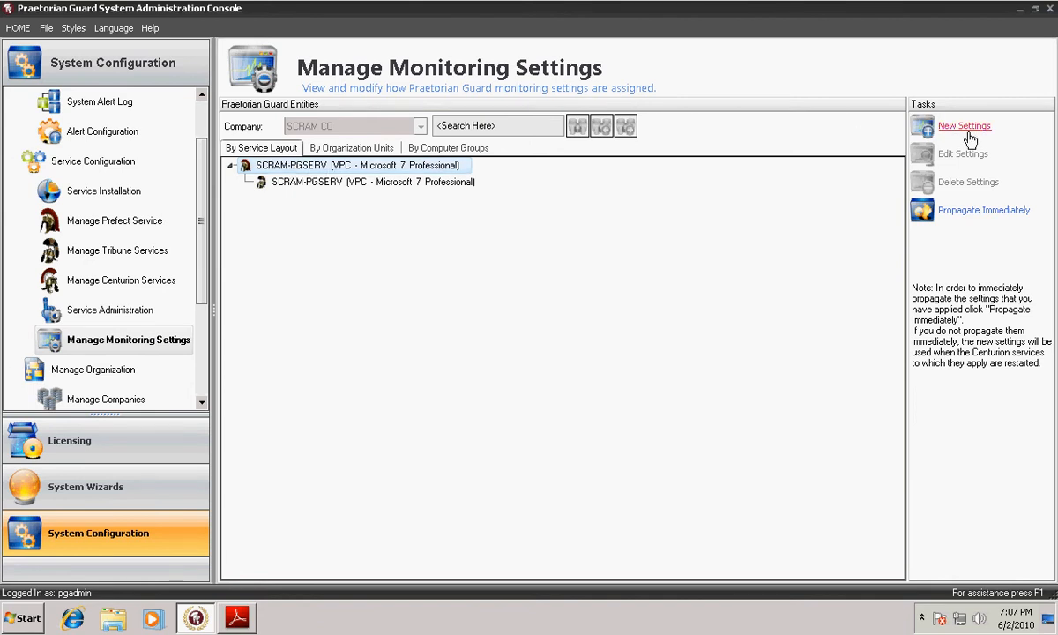
double_click(273, 164)
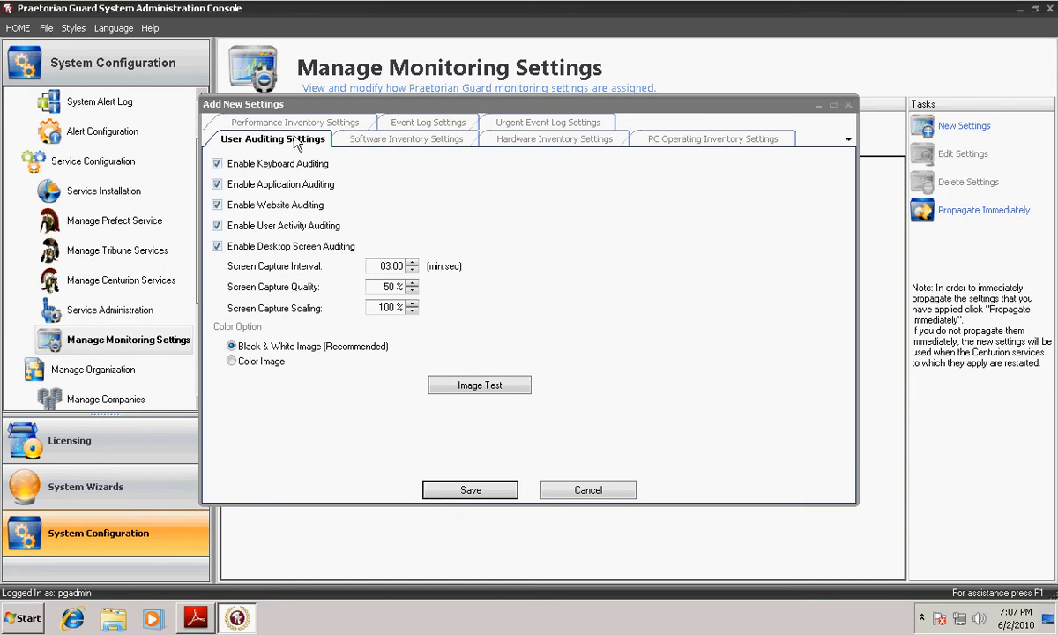
click(390, 144)
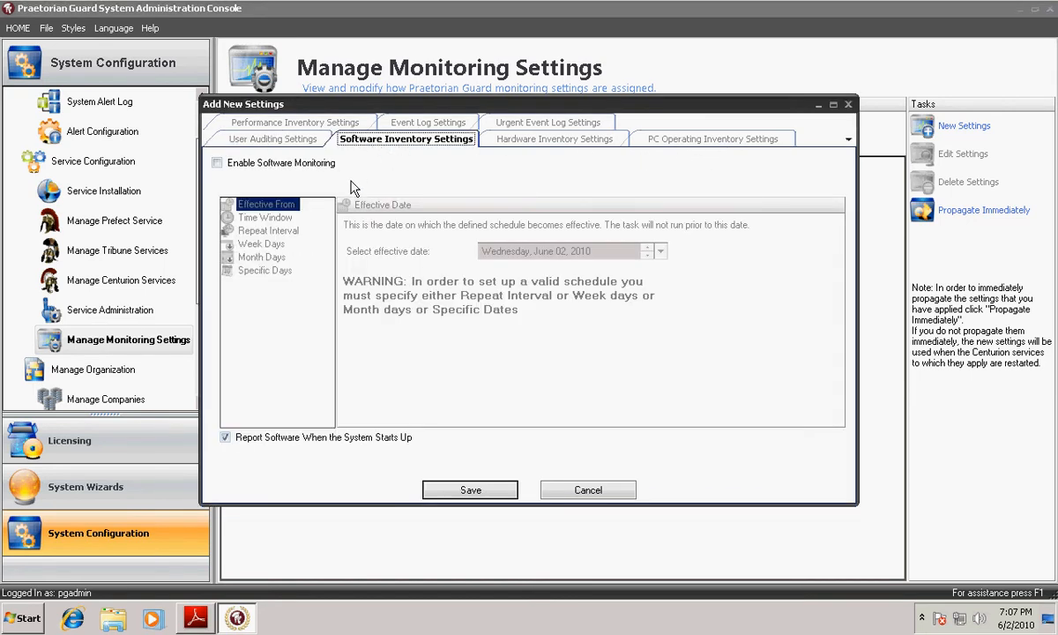
click(538, 141)
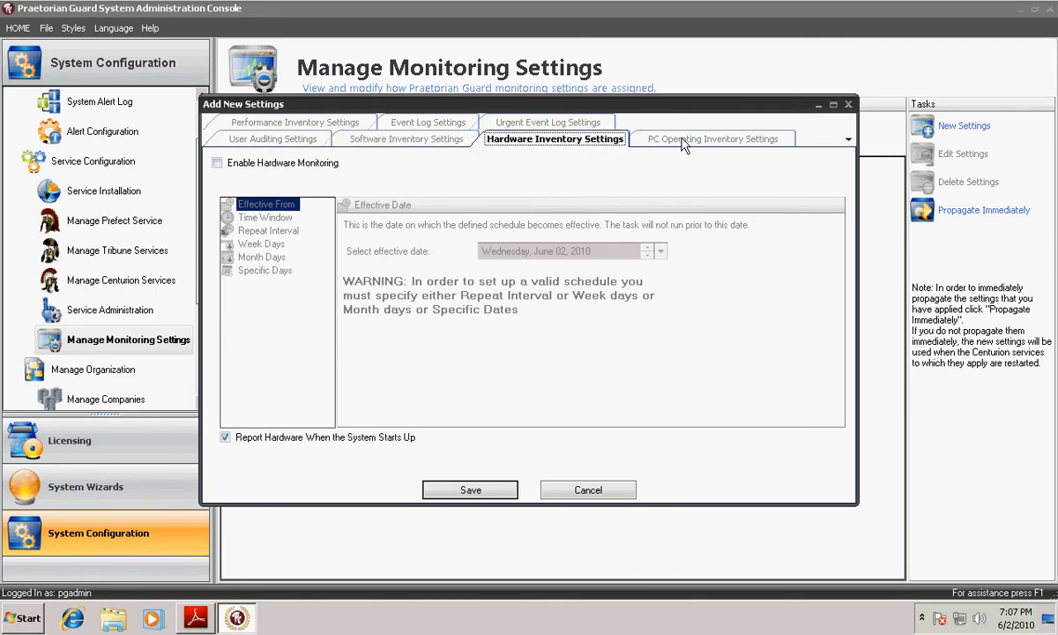
click(649, 138)
click(307, 143)
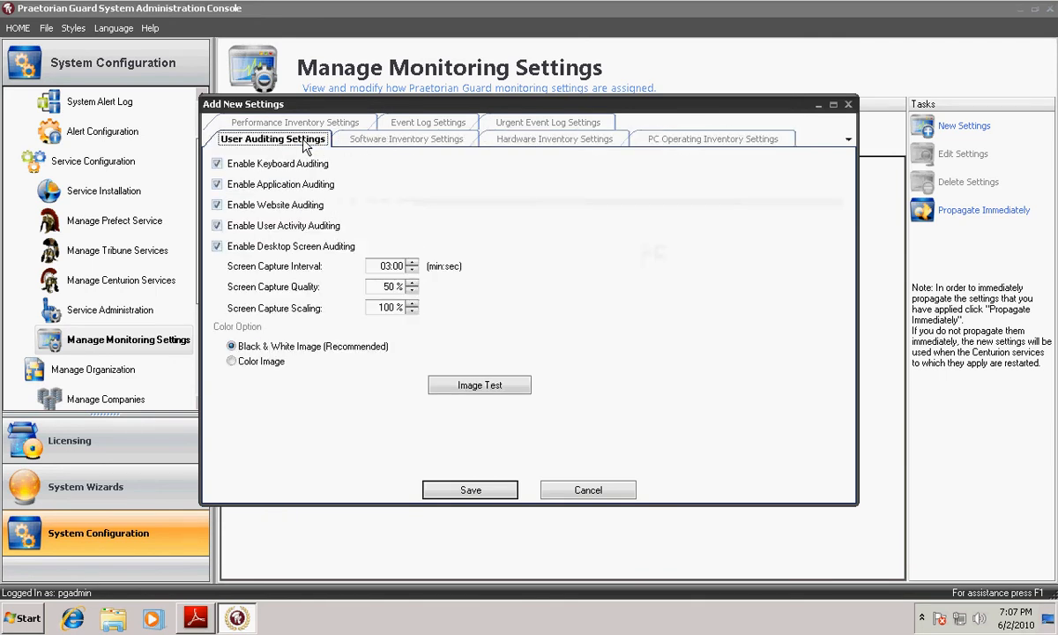
click(390, 266)
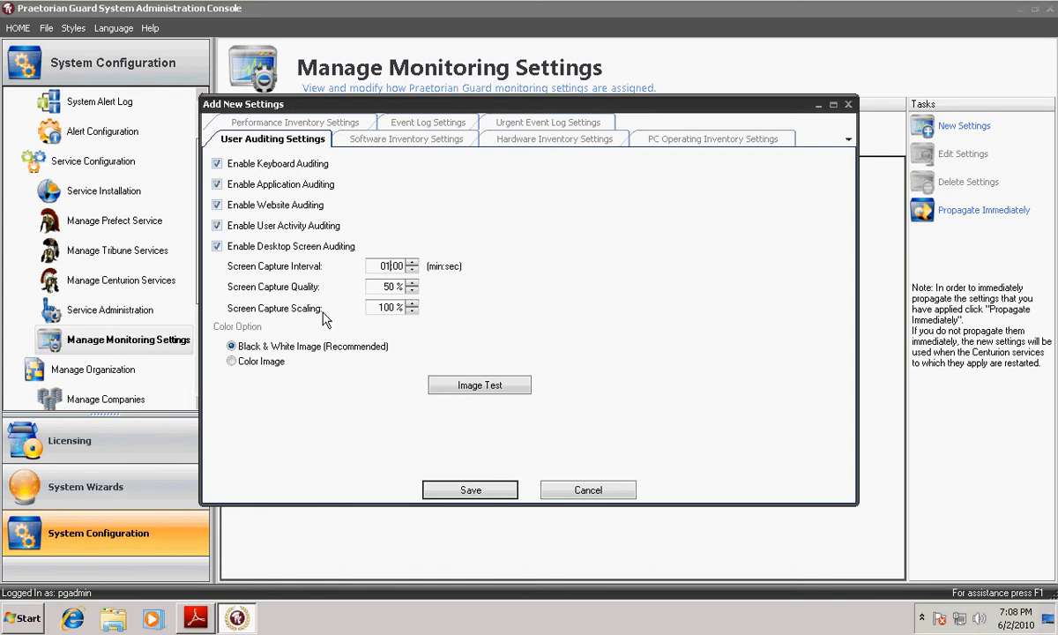
click(232, 362)
Step: Enable software monitoring and schedule its repeat interval to run every day
click(402, 143)
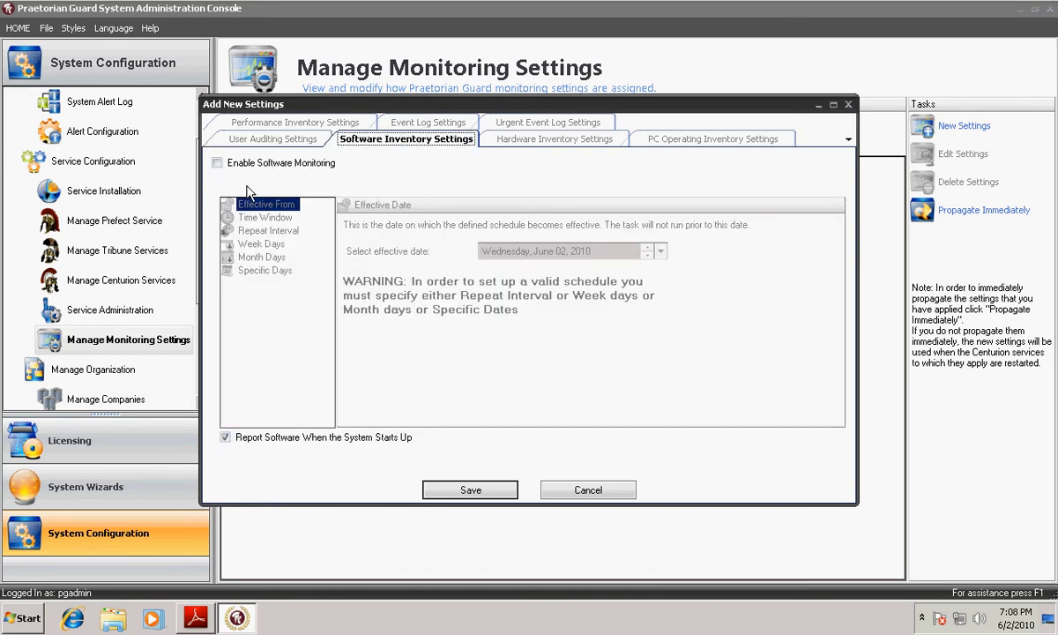
click(217, 164)
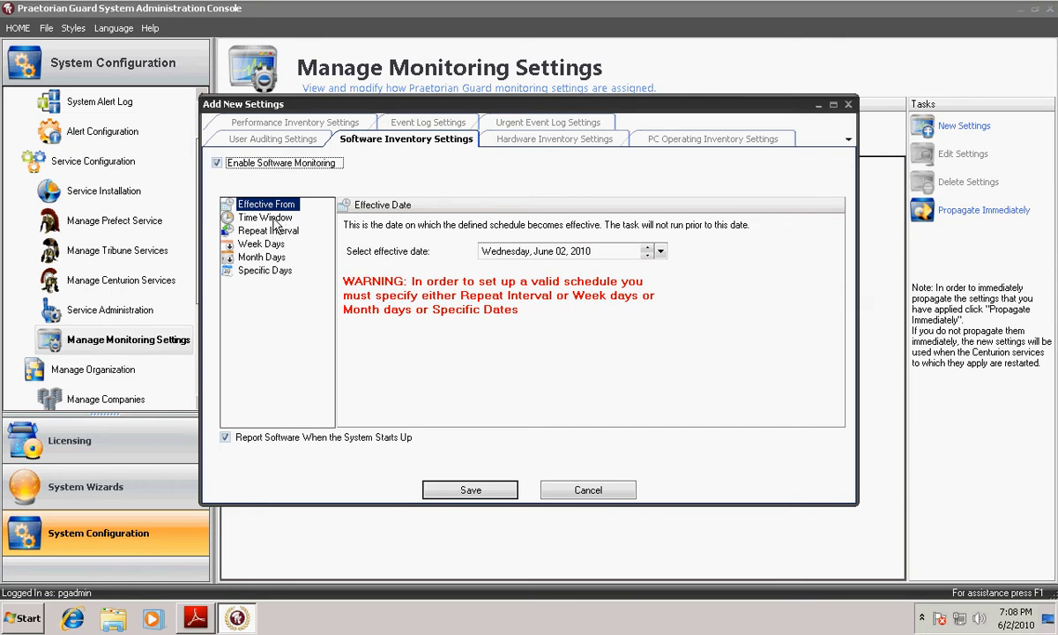
click(262, 243)
click(265, 230)
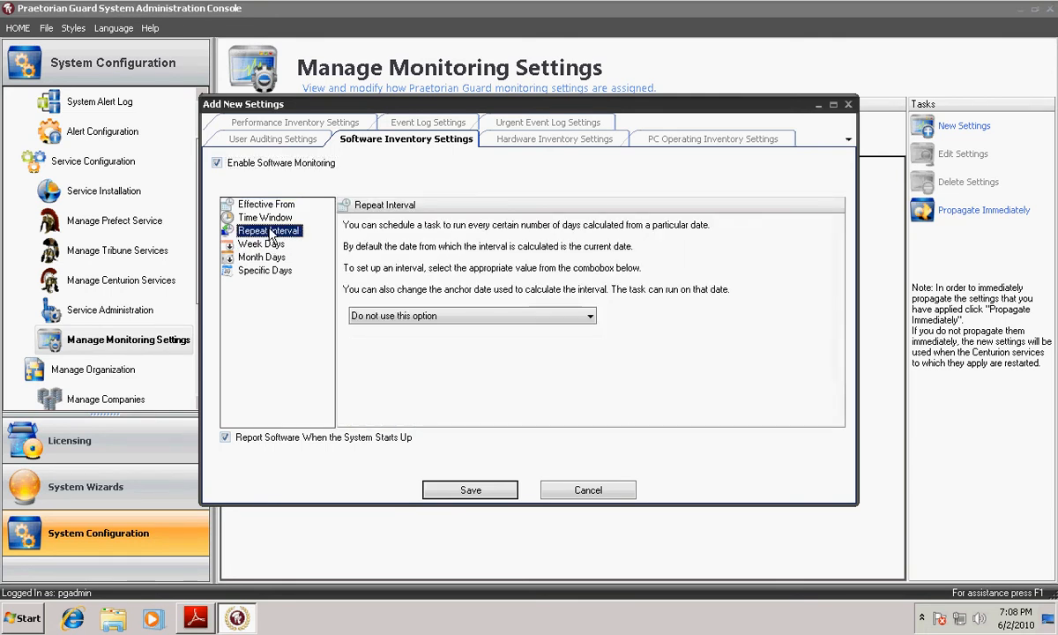
click(411, 315)
click(412, 339)
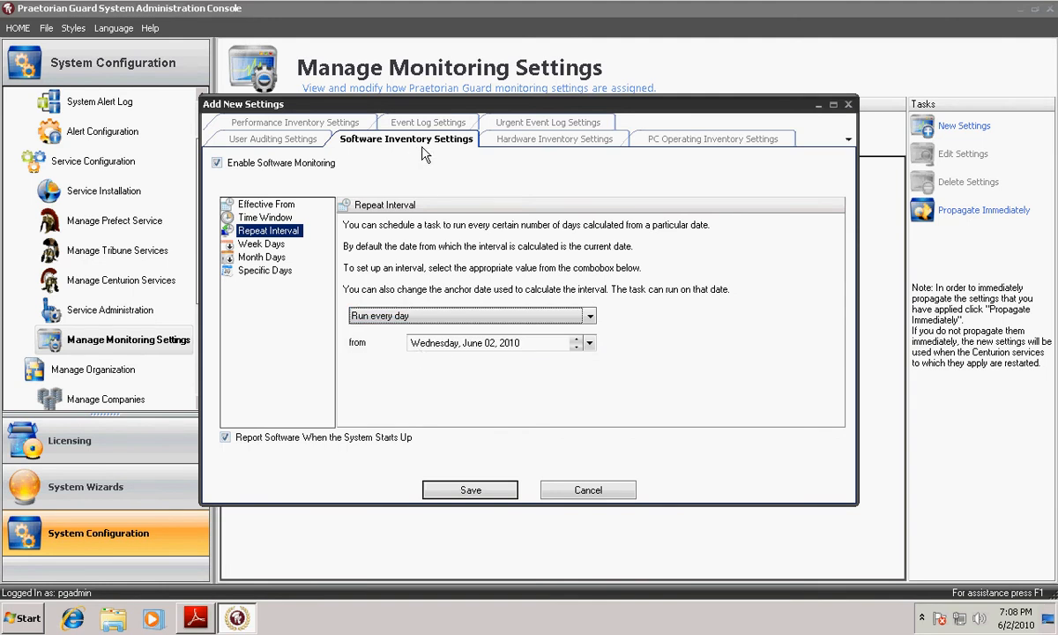
Step: Enable hardware monitoring and schedule its repeat interval to run every day
click(518, 141)
click(248, 161)
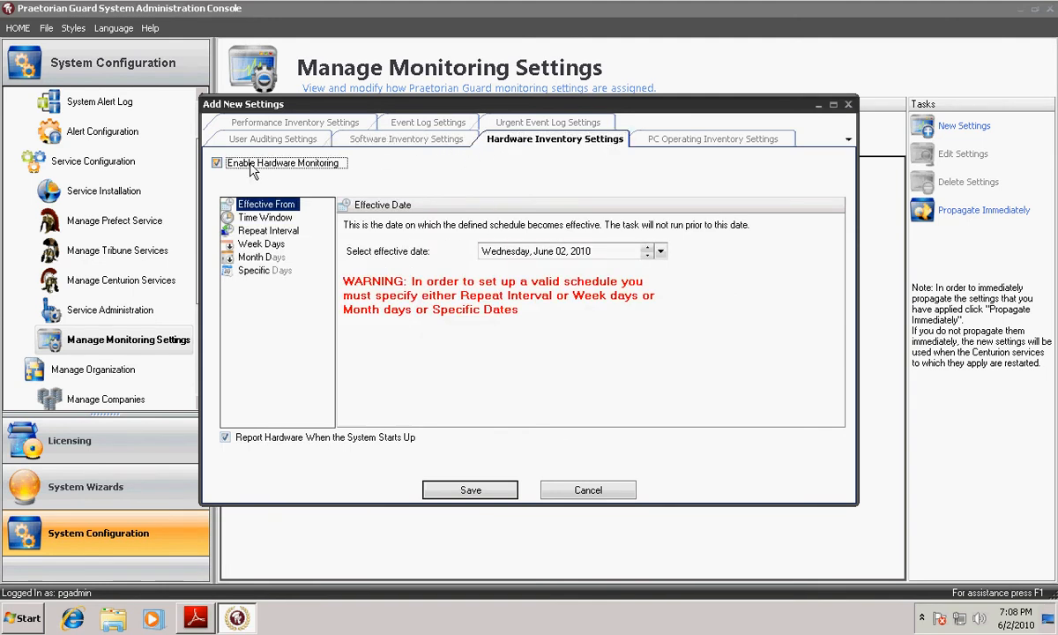
click(261, 244)
click(256, 231)
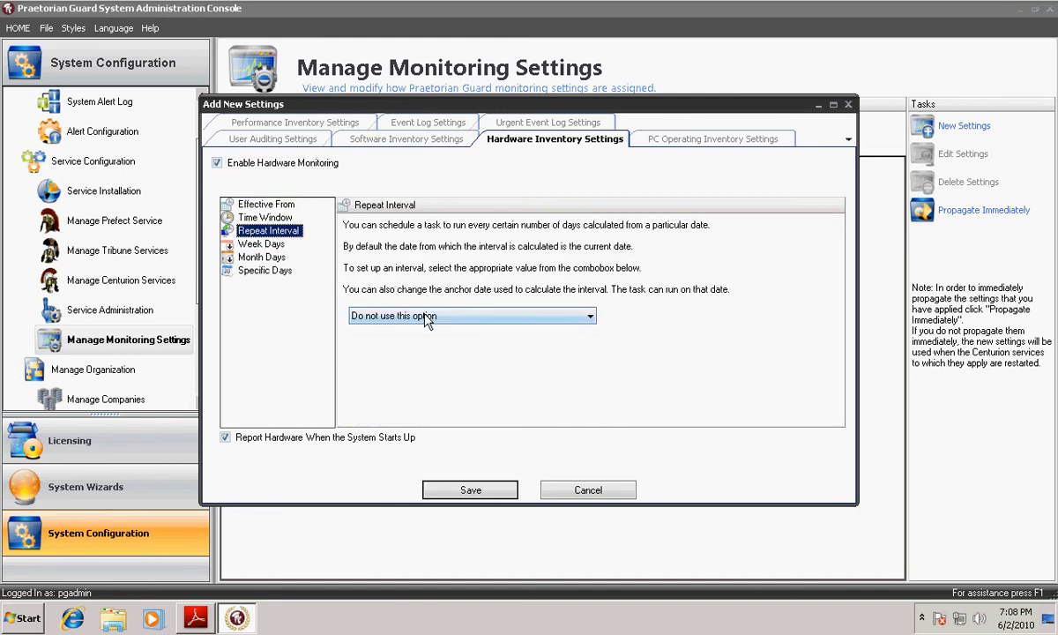
click(402, 316)
click(418, 347)
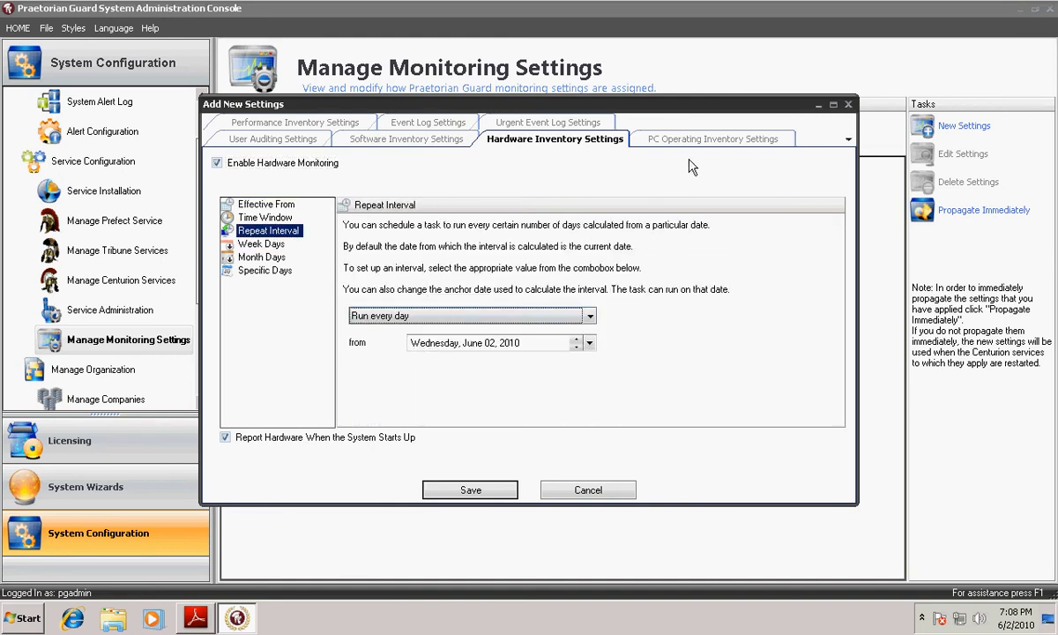
Step: Enable PC operating inventory monitoring and schedule its repeat interval to run every day
click(692, 141)
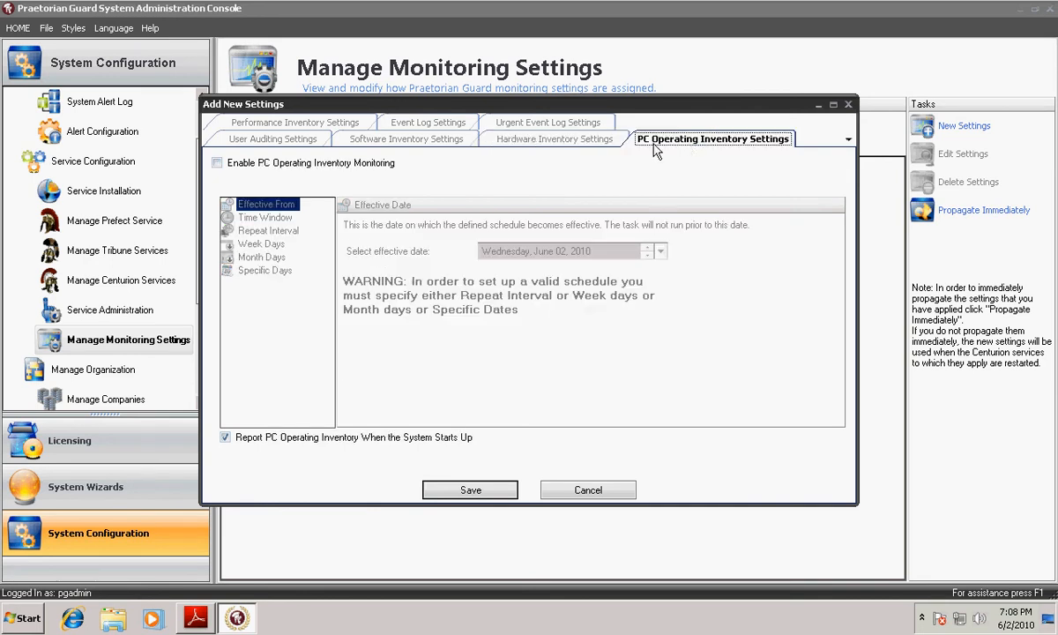
click(224, 163)
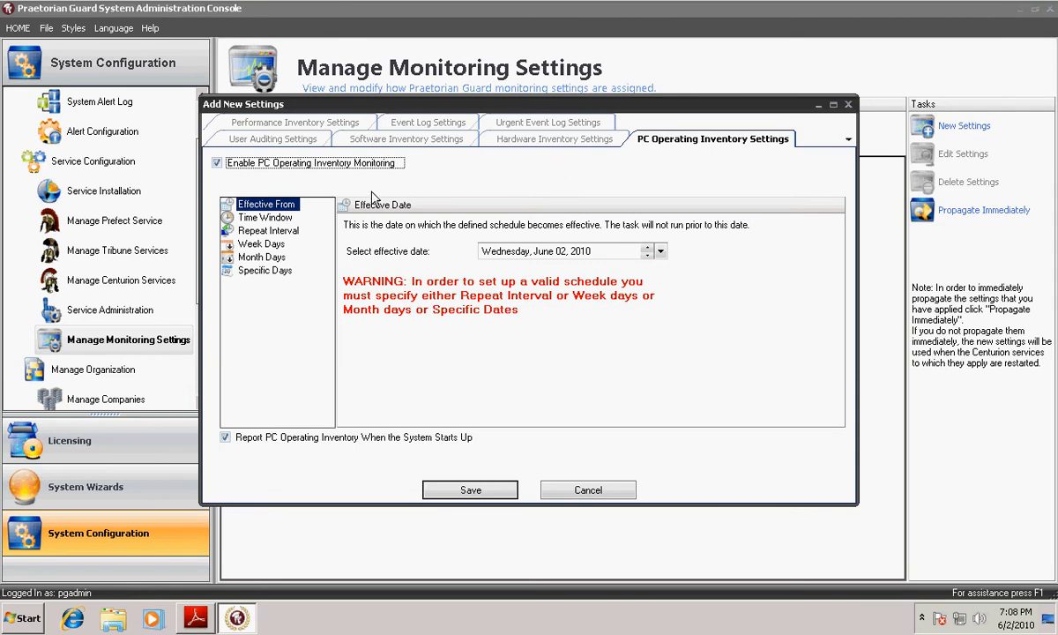
click(269, 231)
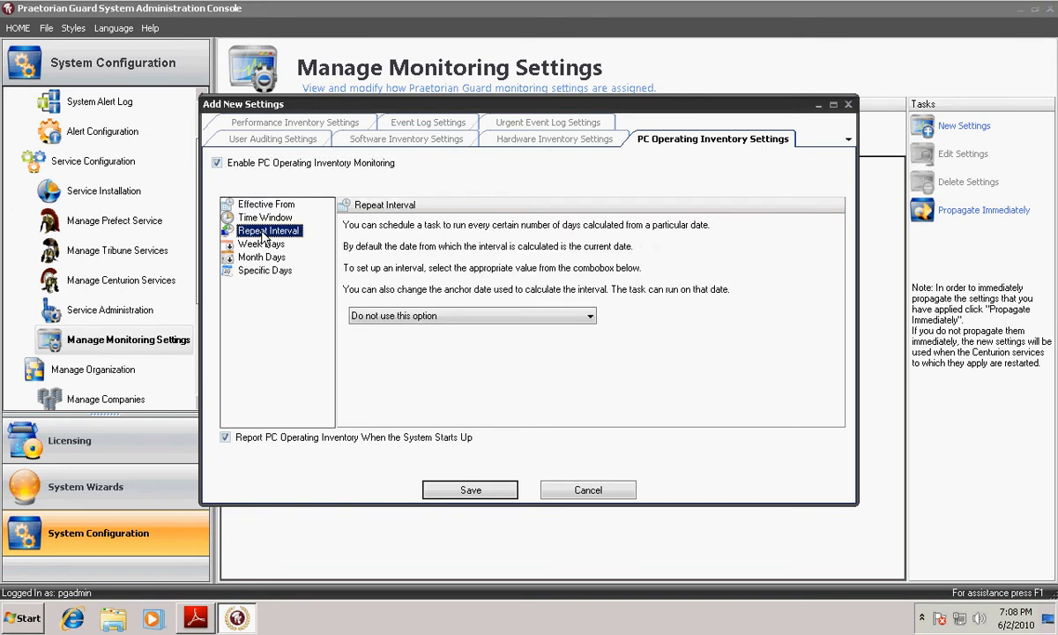
click(419, 320)
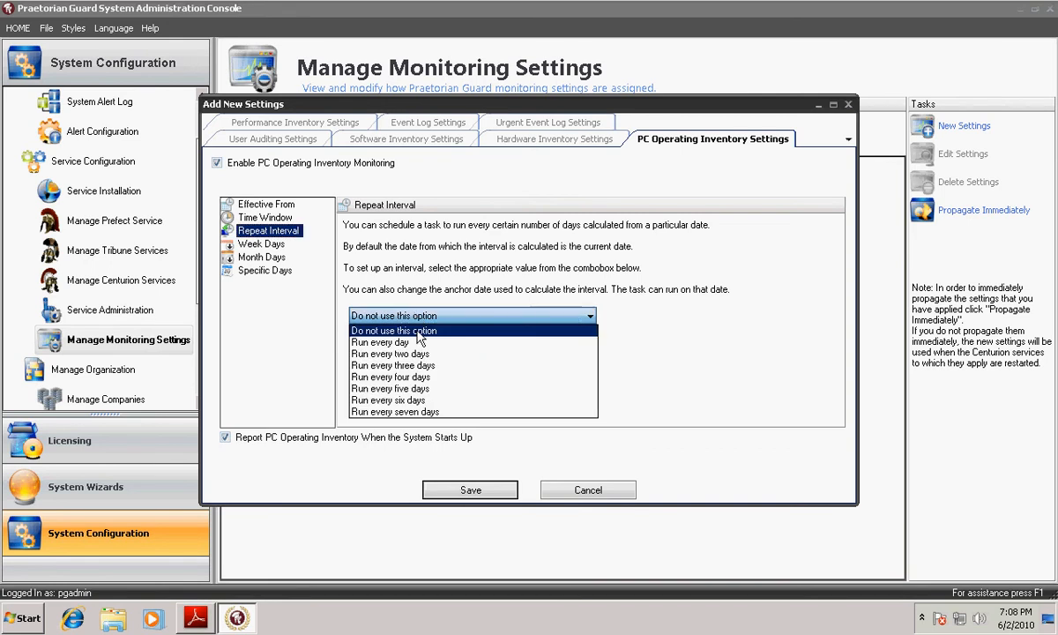
click(388, 342)
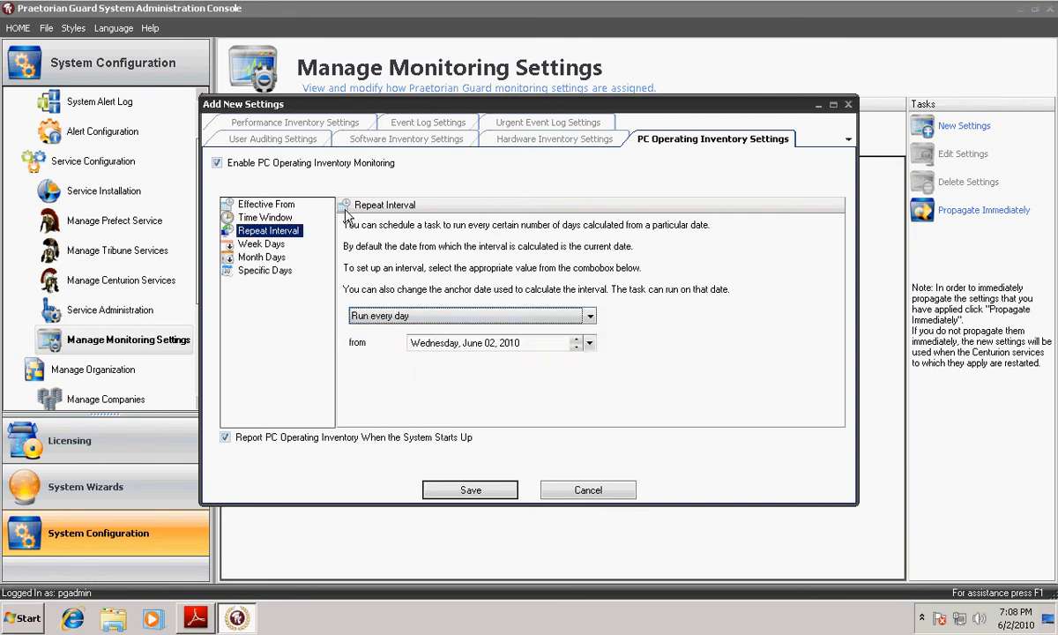
Step: Review the performance inventory and event log settings, and save the new monitoring settings
click(279, 125)
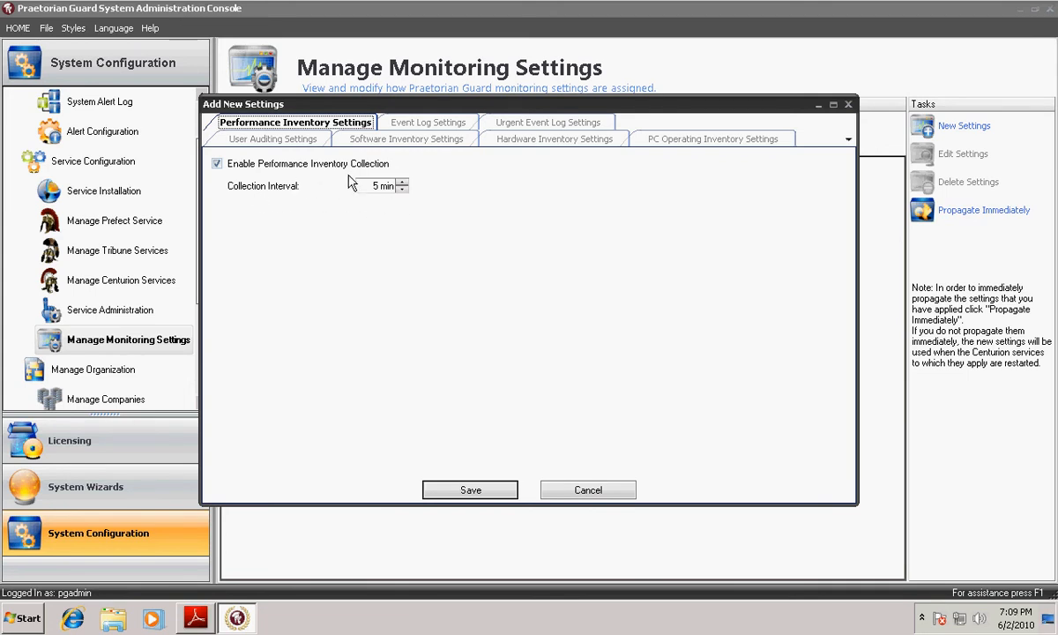
click(440, 126)
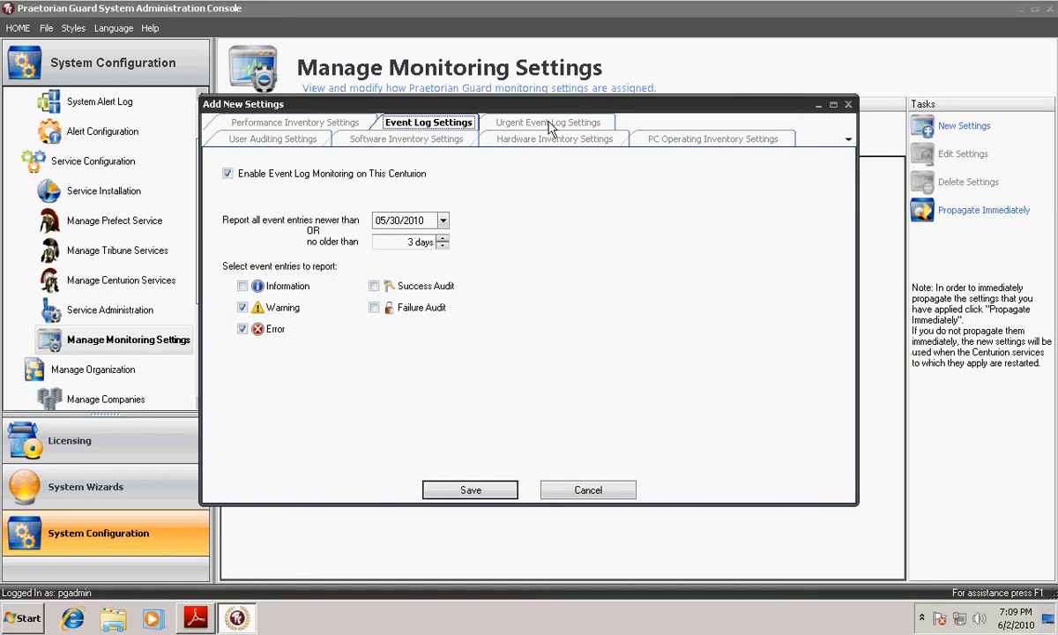
click(478, 497)
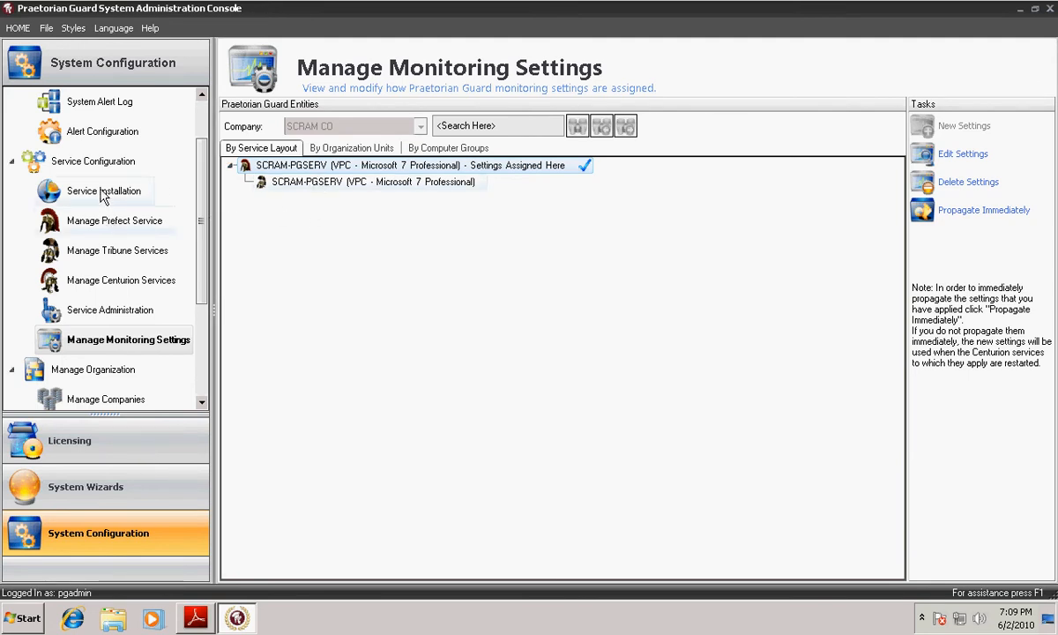
Step: Start the Centurion installation wizard for SCRAM-EXCH from Service Installation and proceed to the choice of computers
click(72, 196)
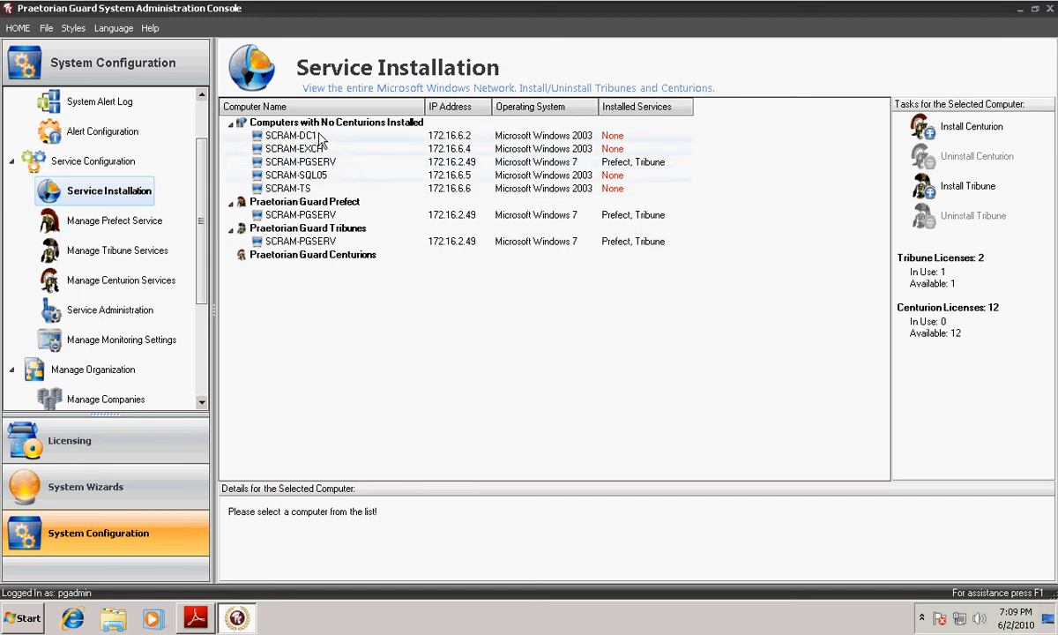
click(291, 175)
click(297, 163)
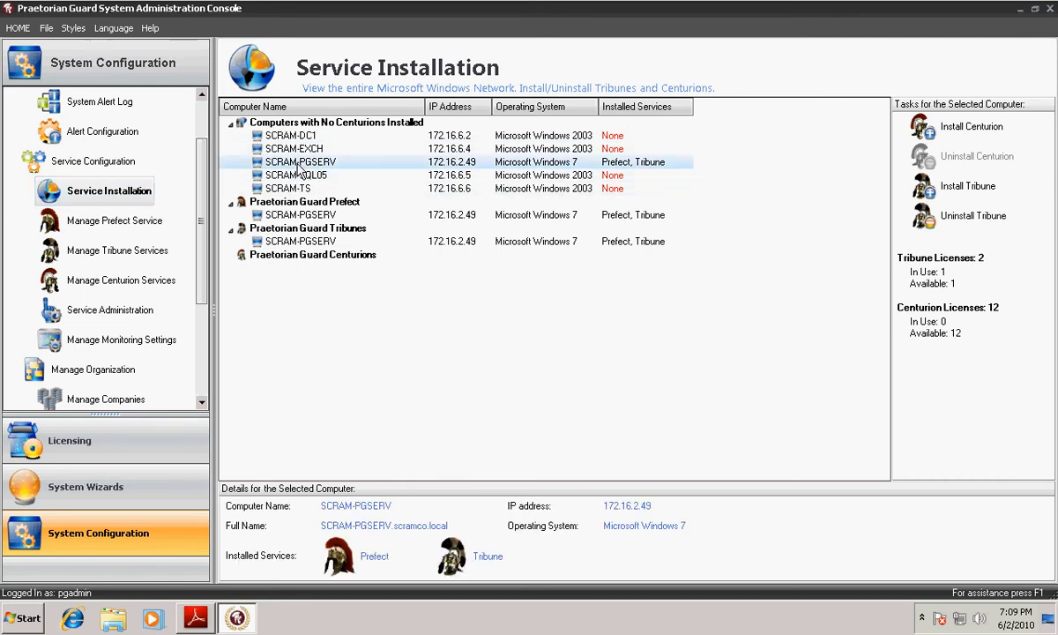
click(298, 150)
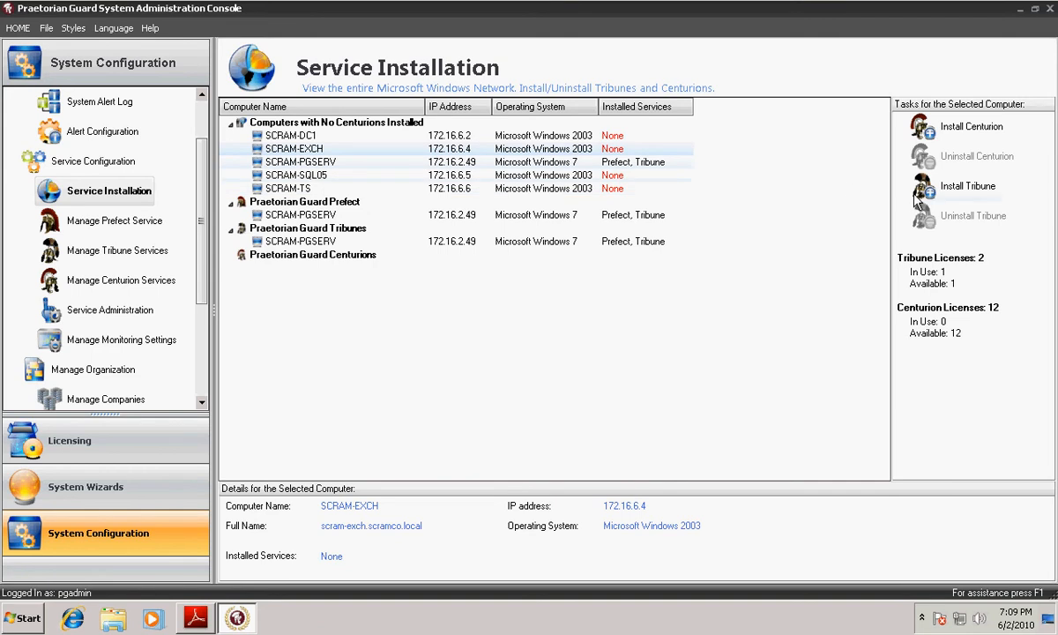
click(973, 130)
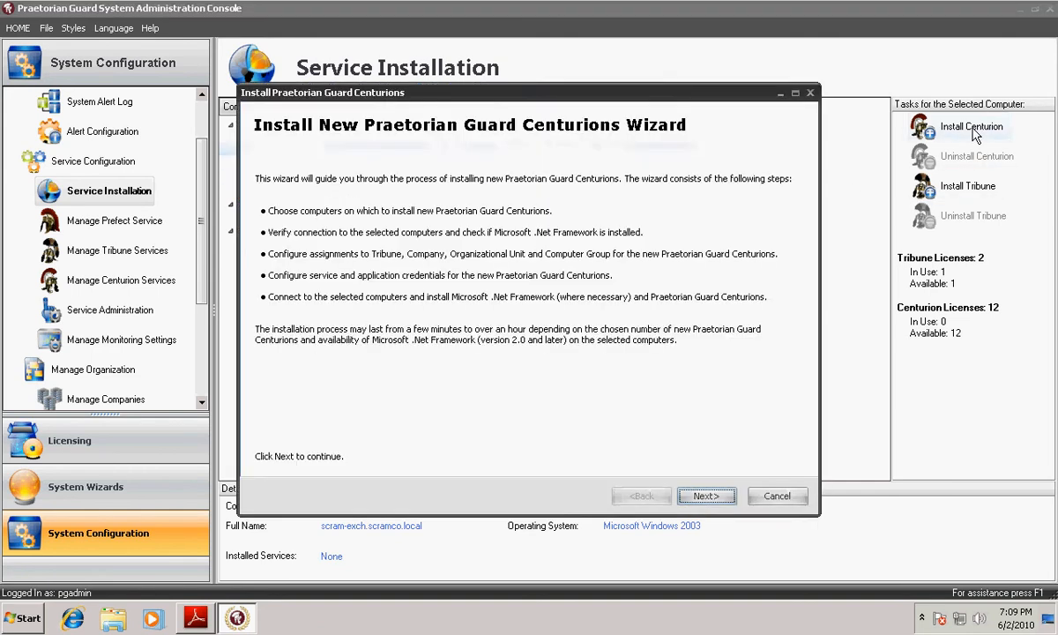
click(714, 499)
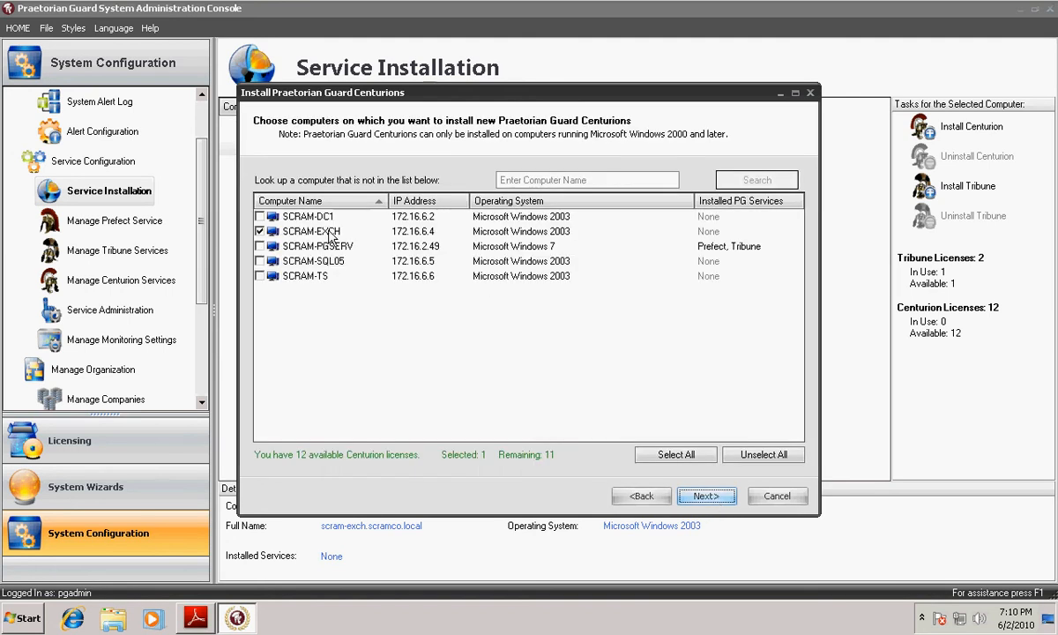
Step: Add SCRAM-SQL05 and SCRAM-TS to the Centurion installation and test the connection to the selected computers using the current Windows credentials
click(259, 261)
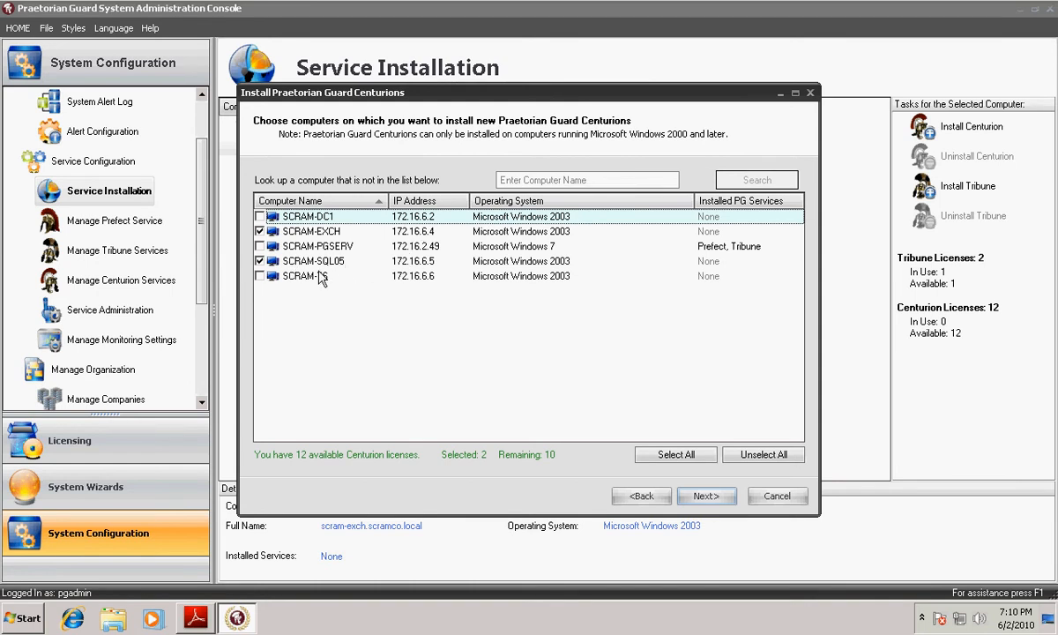
click(259, 276)
click(705, 496)
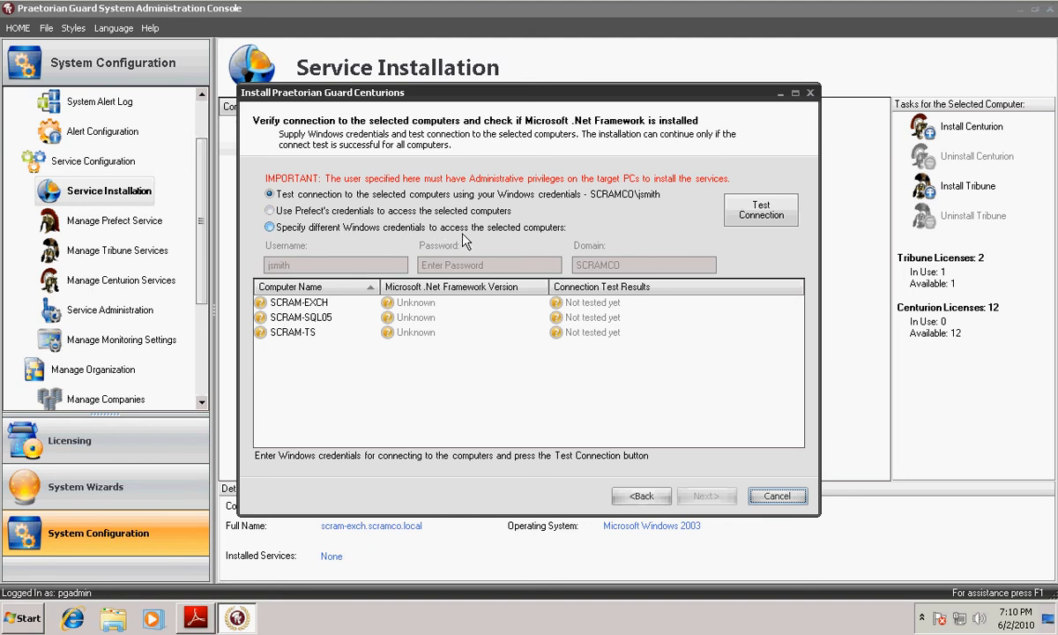
click(772, 217)
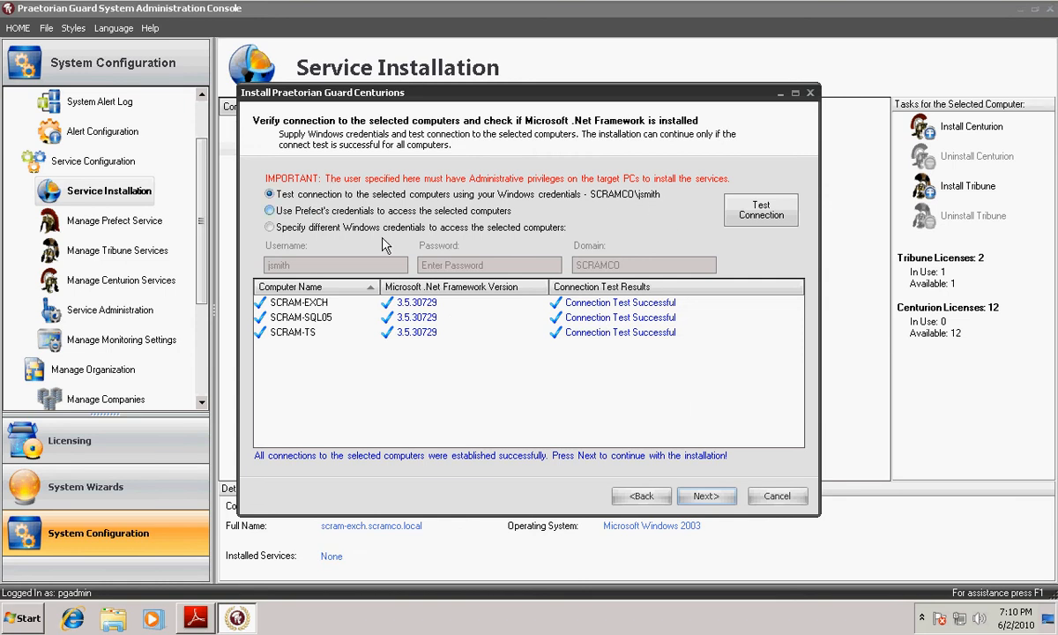
click(706, 497)
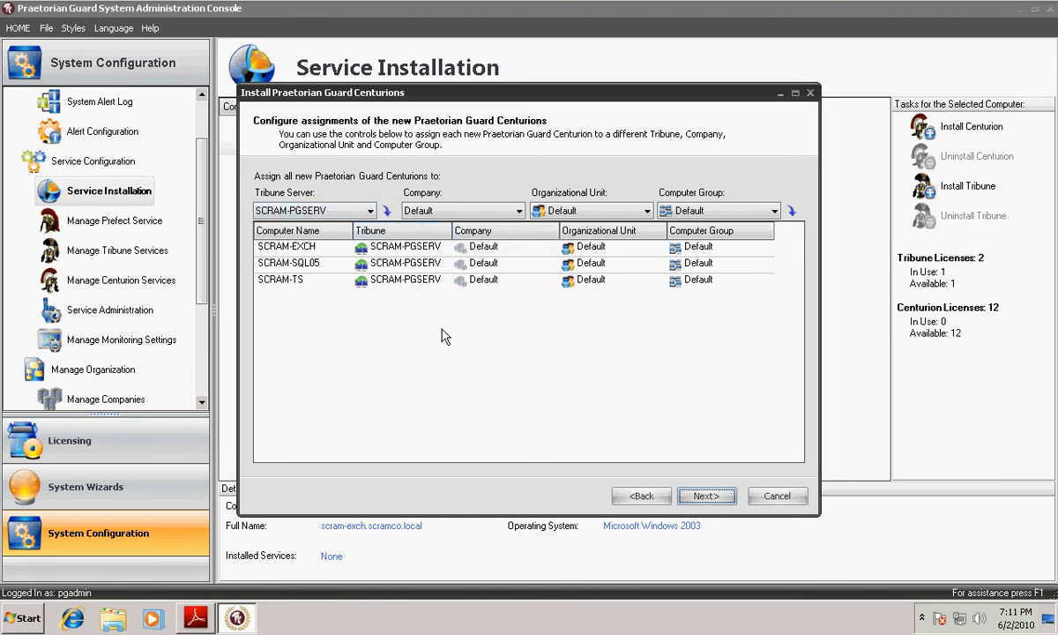
Step: Assign all new Centurions to company SCRAM CO, unit zDefault New Items and group zNew Computers, and accept the listed service credentials
click(518, 212)
click(488, 237)
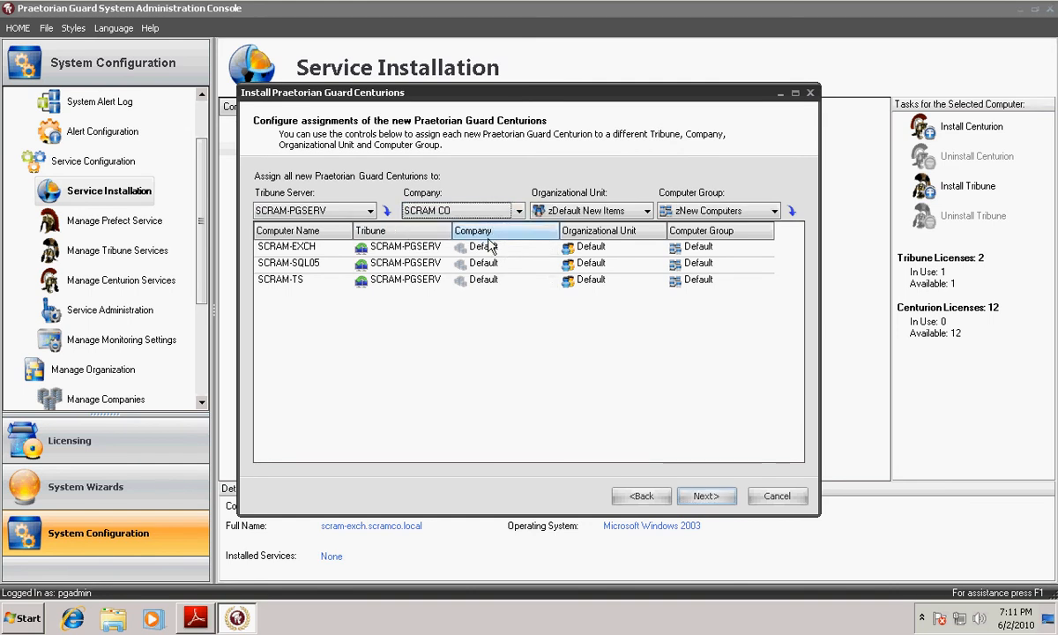
click(644, 212)
click(606, 215)
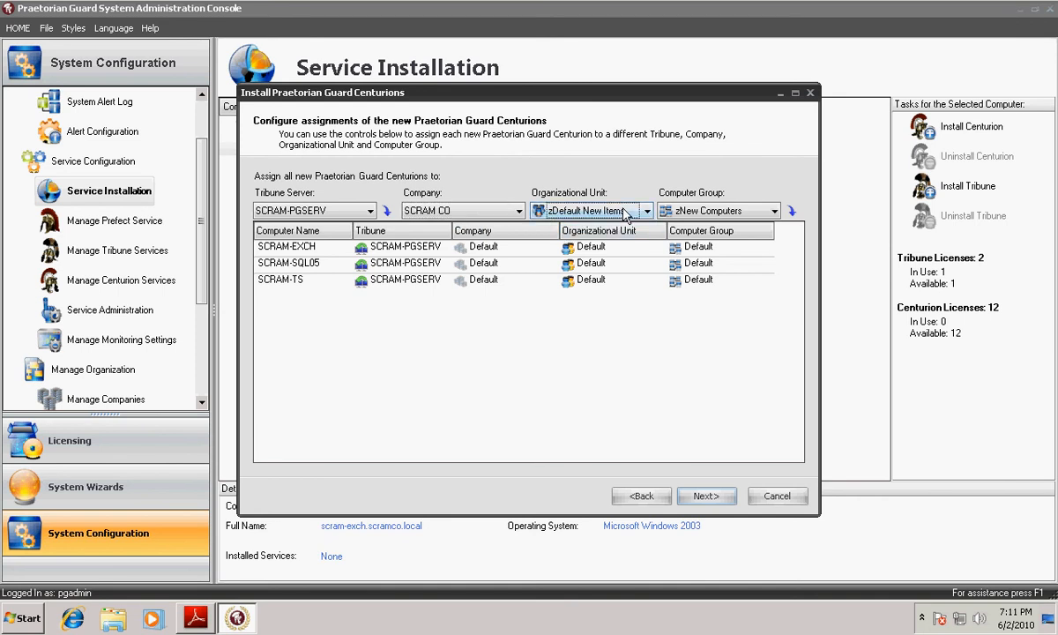
click(792, 215)
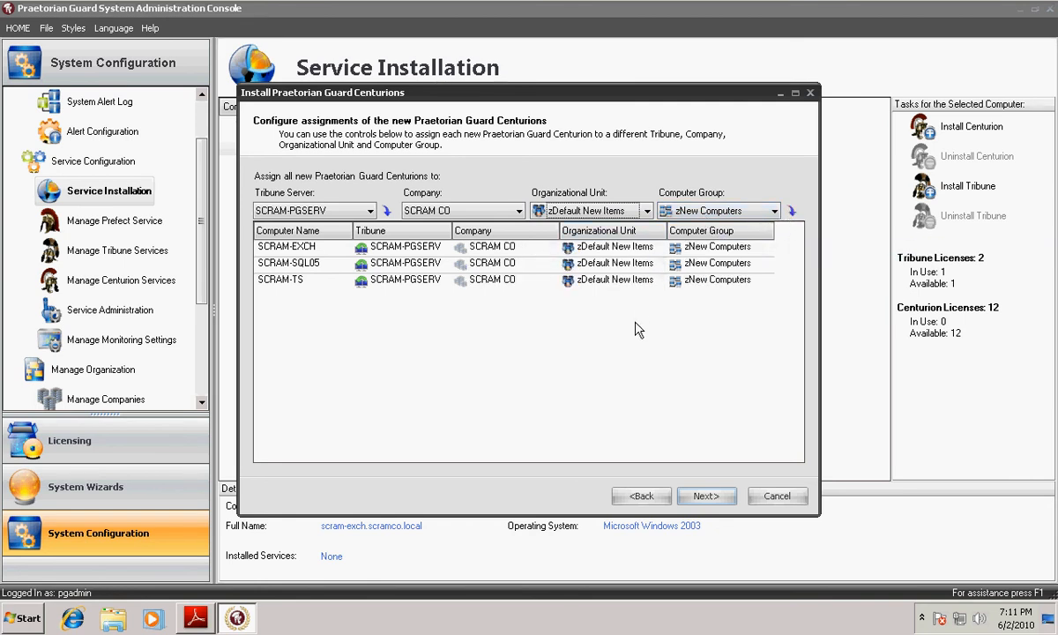
click(705, 496)
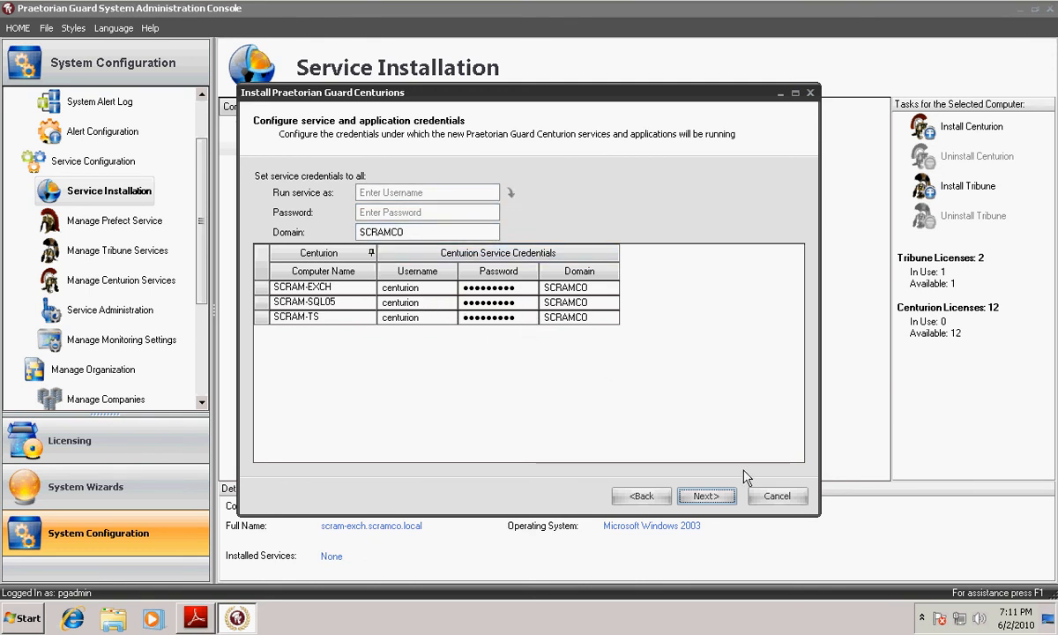
click(706, 496)
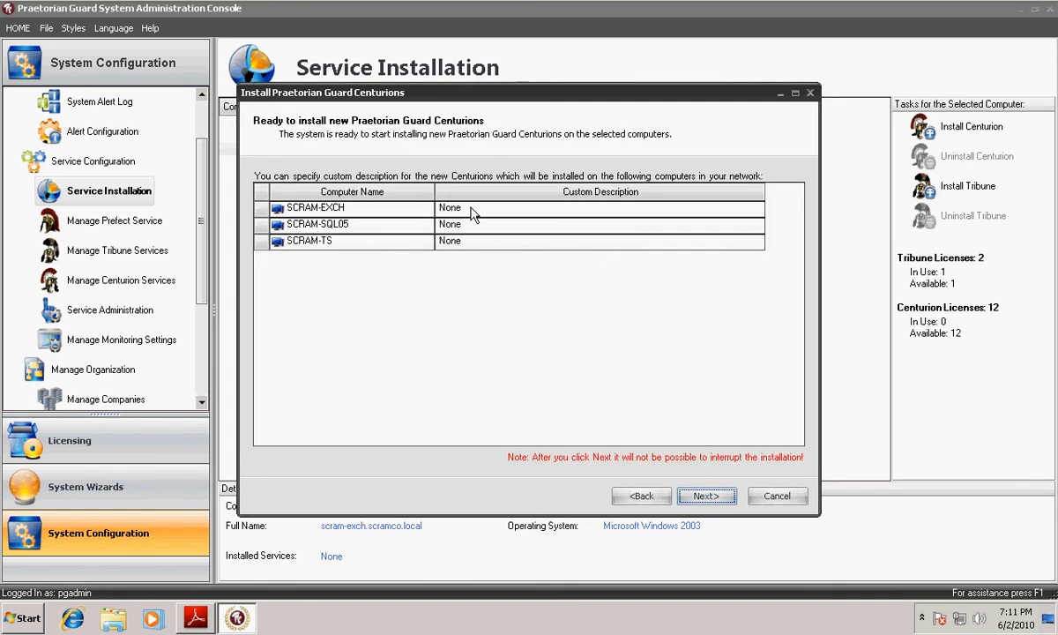
Step: Set the custom descriptions to Exchange for SCRAM-EXCH, SQL Server for SCRAM-SQL05 and Terminal Server for SCRAM-TS
click(476, 208)
text(Exchang)
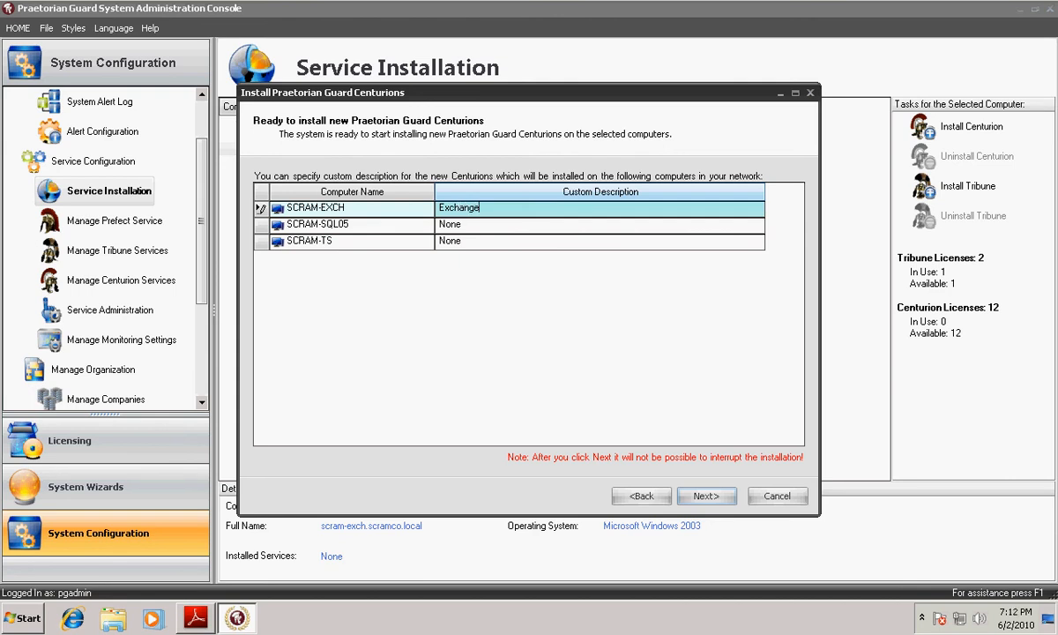
click(459, 224)
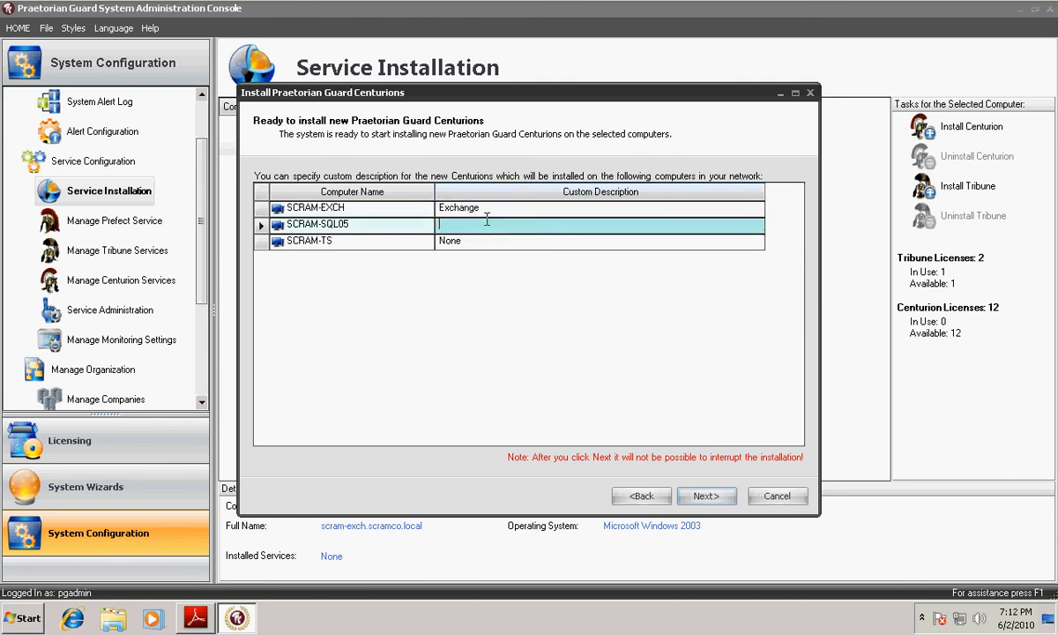
text(SQL Server)
click(491, 244)
text(Terminal Server)
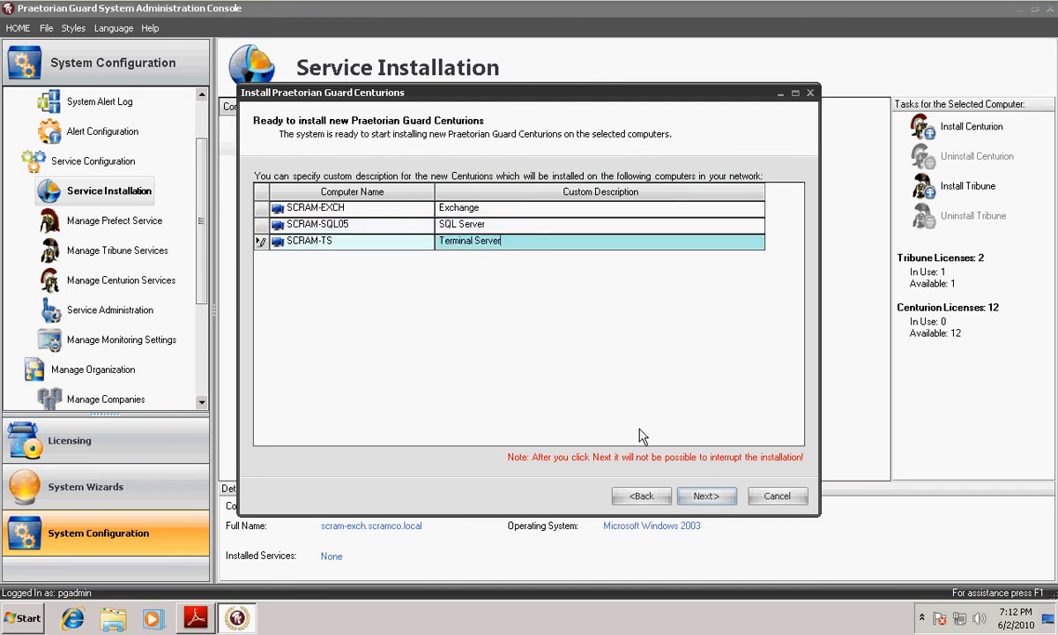
Step: Run the Centurion installation on the listed computers, finish the wizard and proceed to the license assignments
click(706, 497)
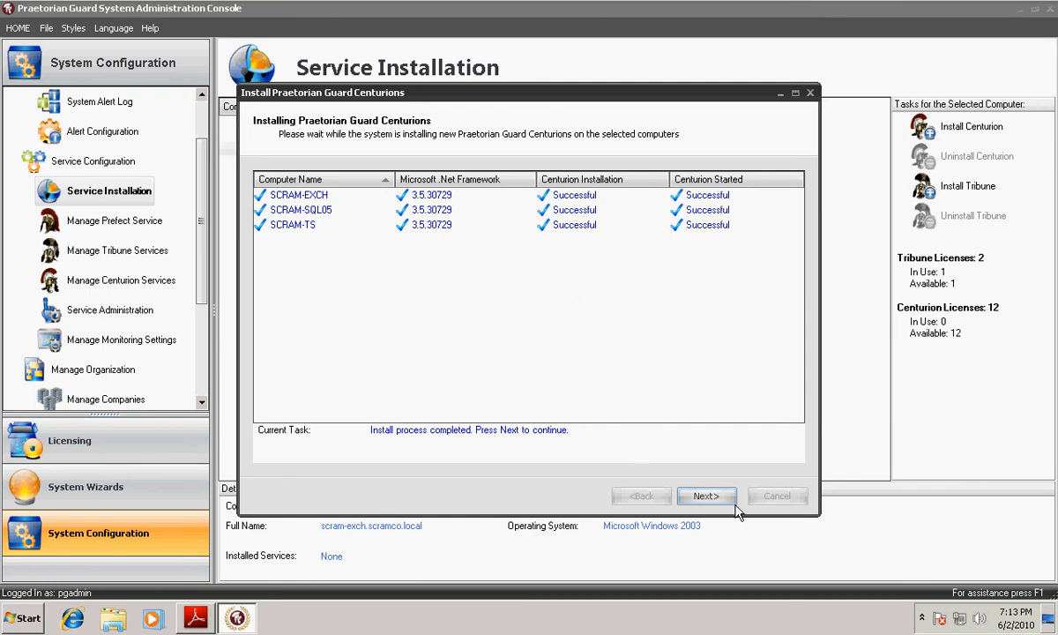
click(706, 497)
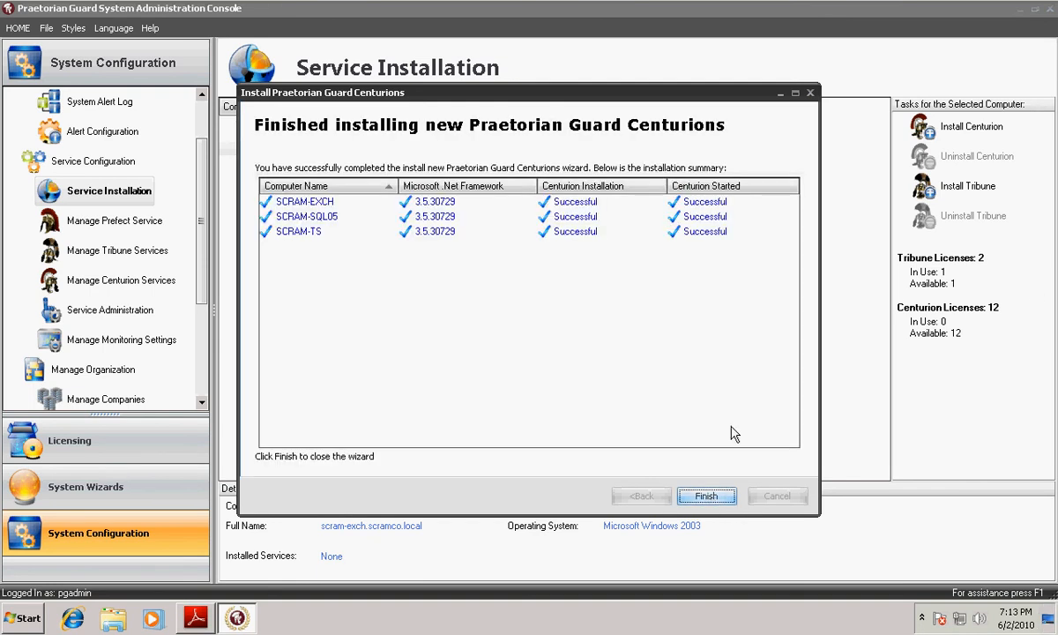
click(708, 498)
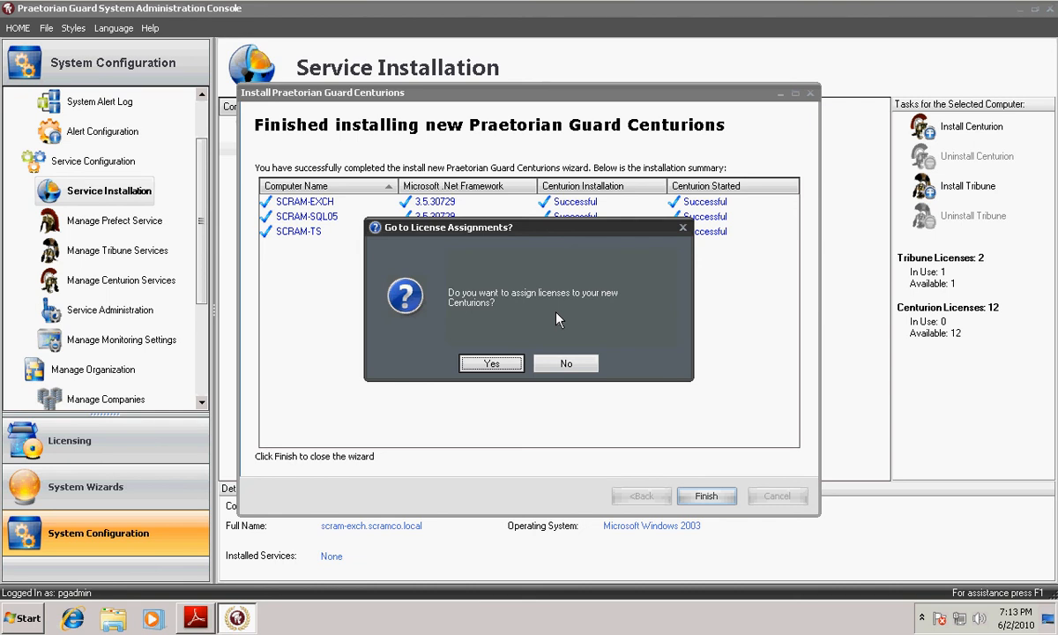
click(490, 364)
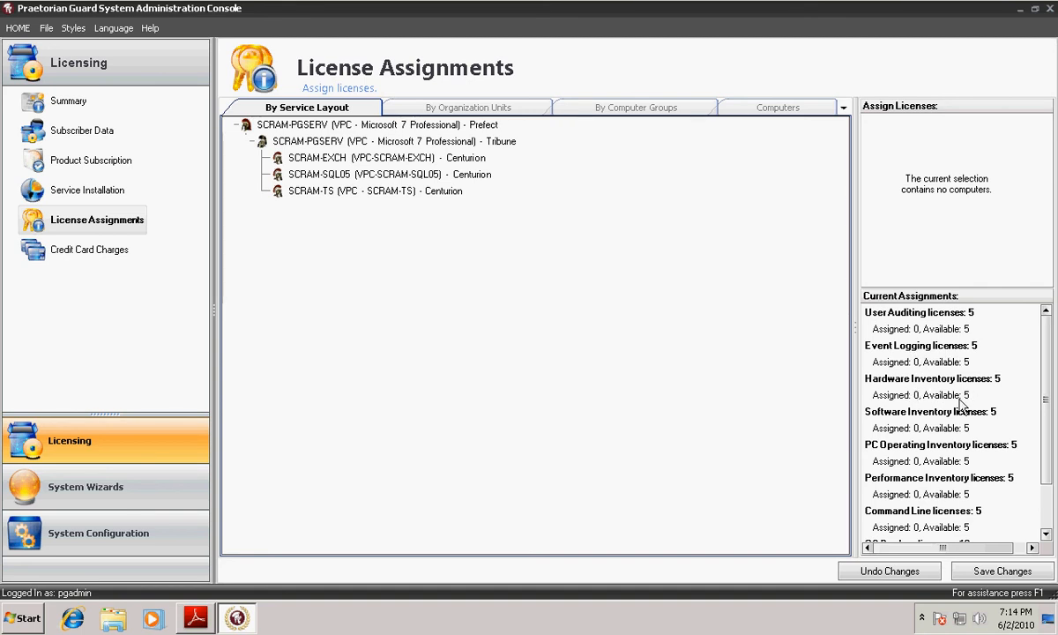
Step: Examine the available license counts and the new Centurions by service layout, organization units, computer groups and computers
drag(1047, 442, 1056, 513)
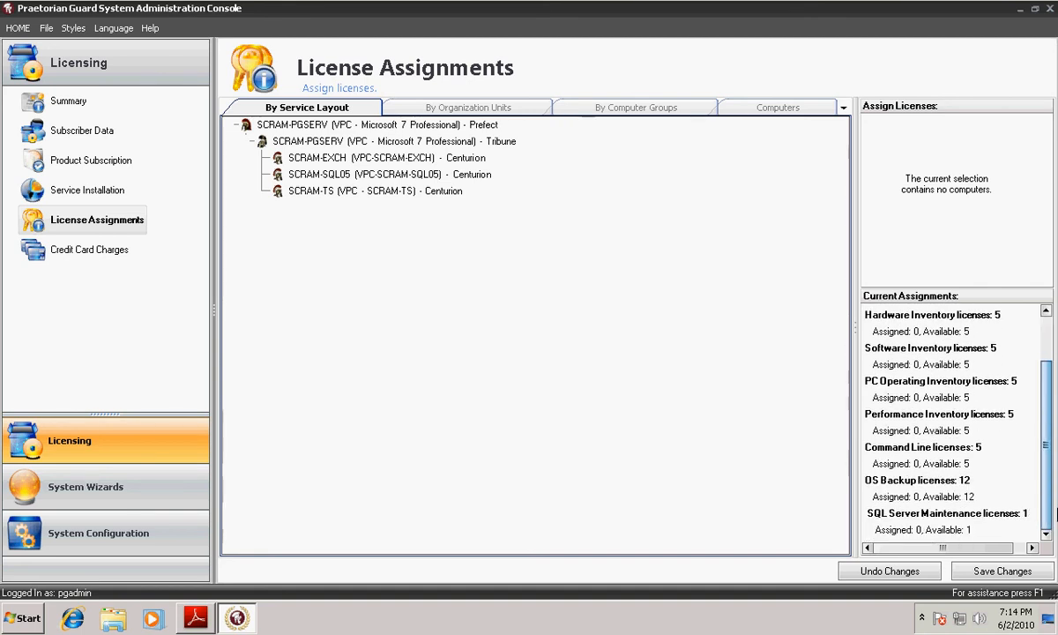
drag(1056, 459, 1051, 452)
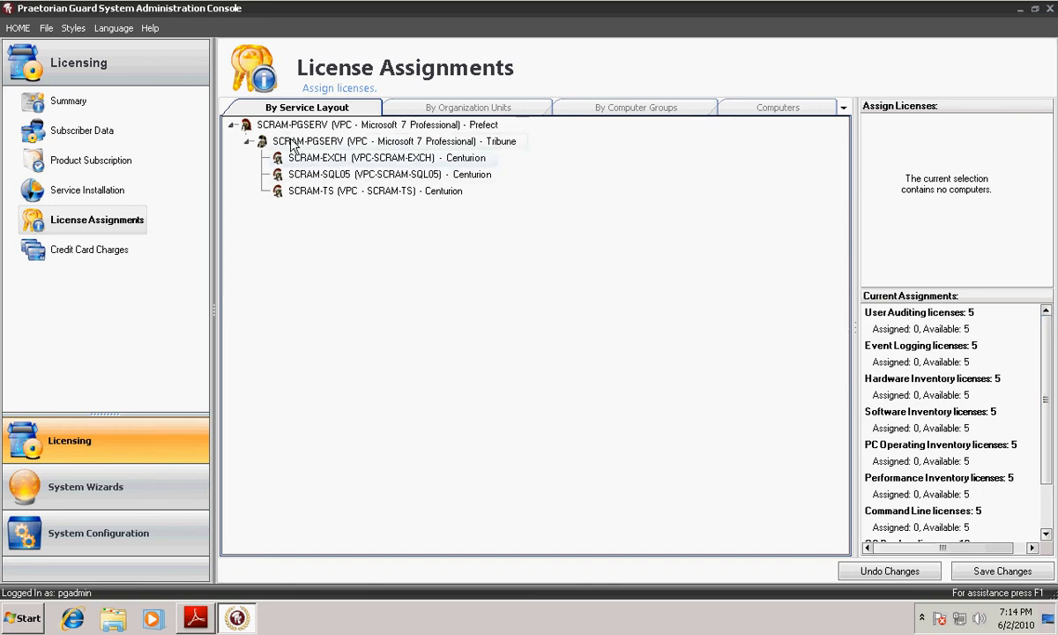
click(342, 194)
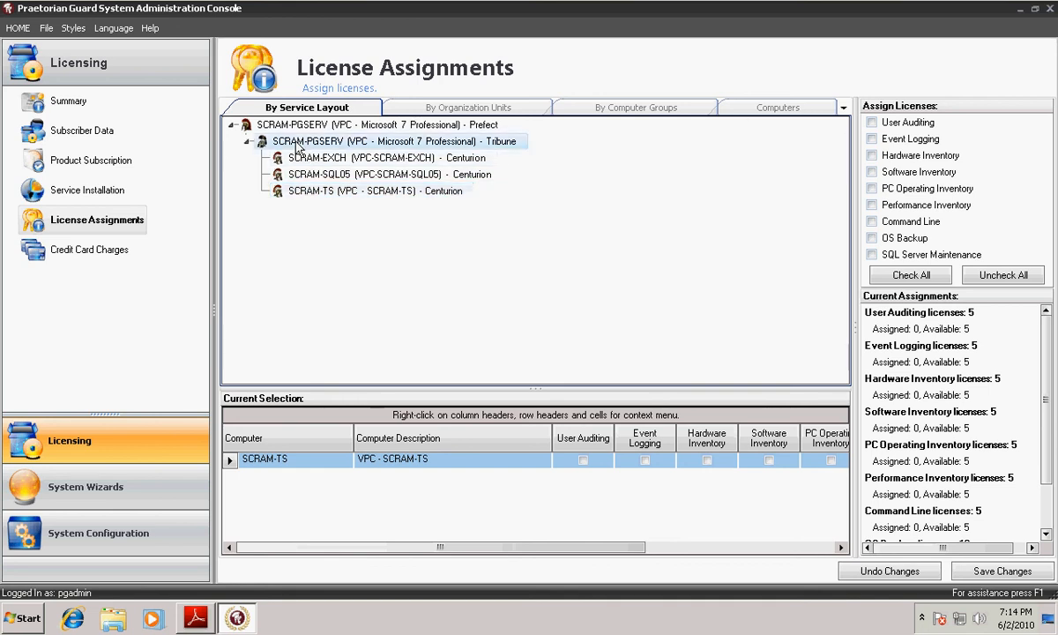
click(300, 143)
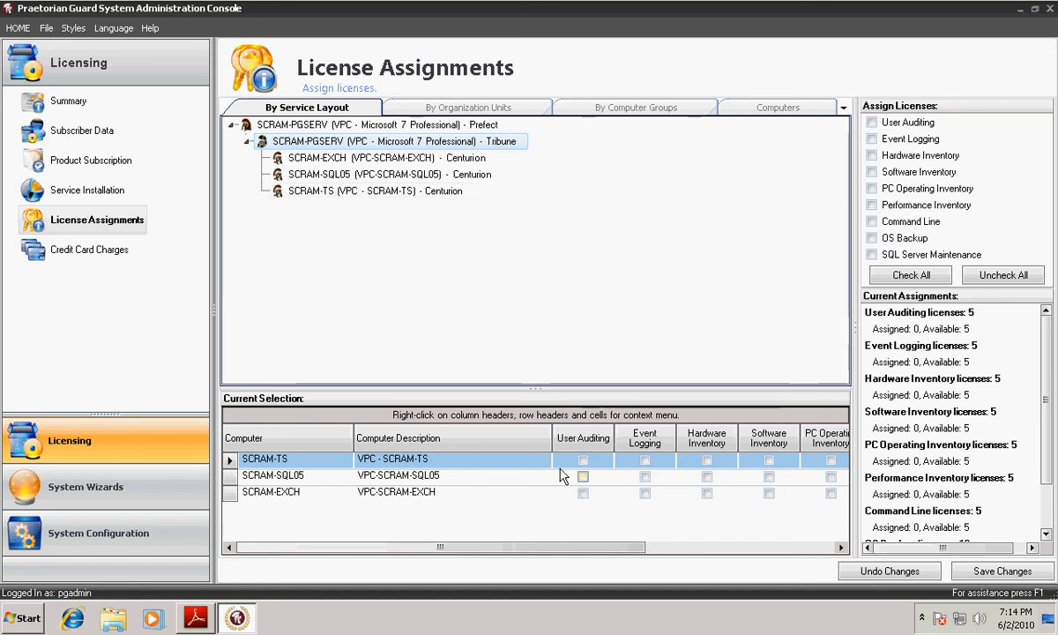
click(303, 128)
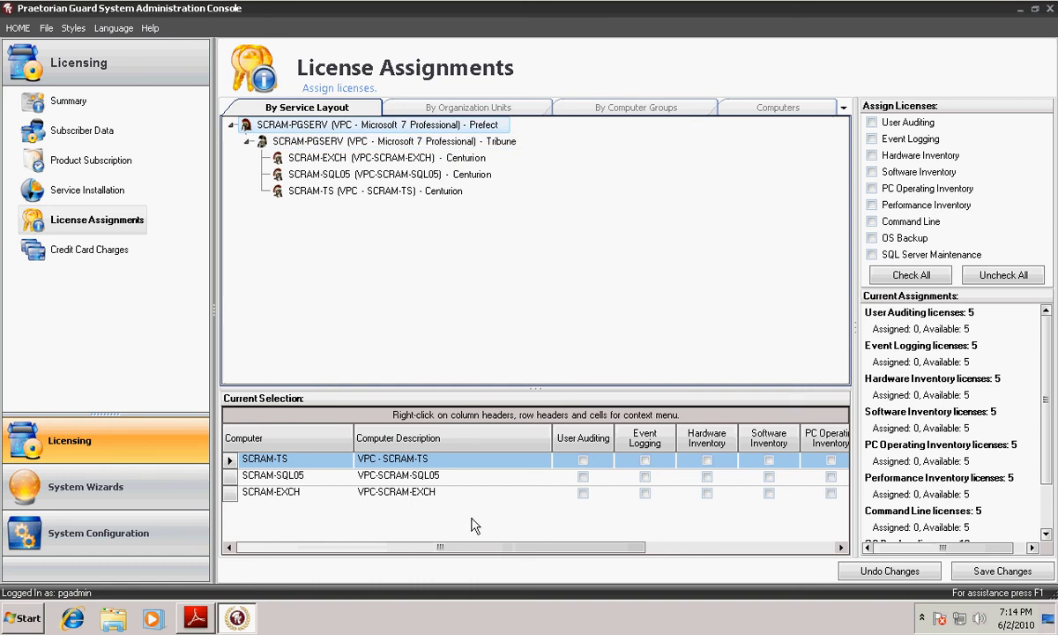
click(440, 115)
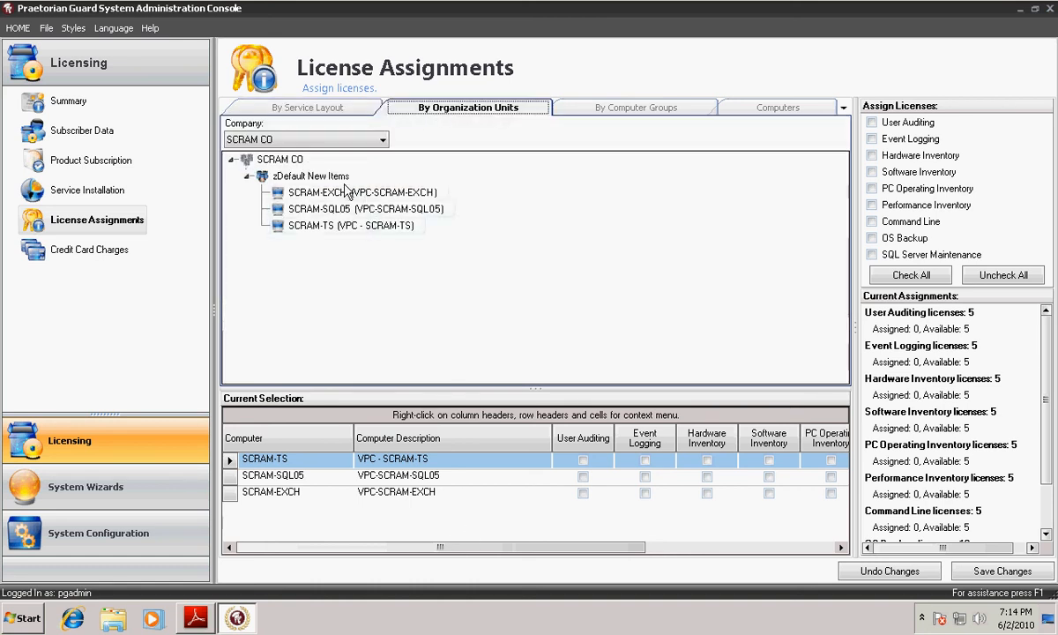
click(643, 113)
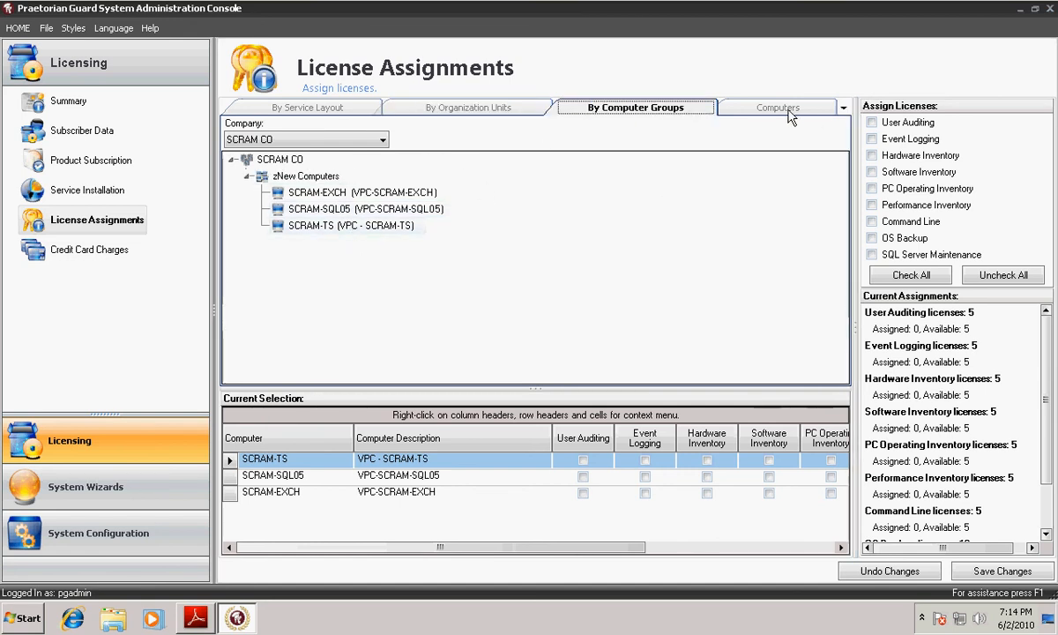
click(738, 108)
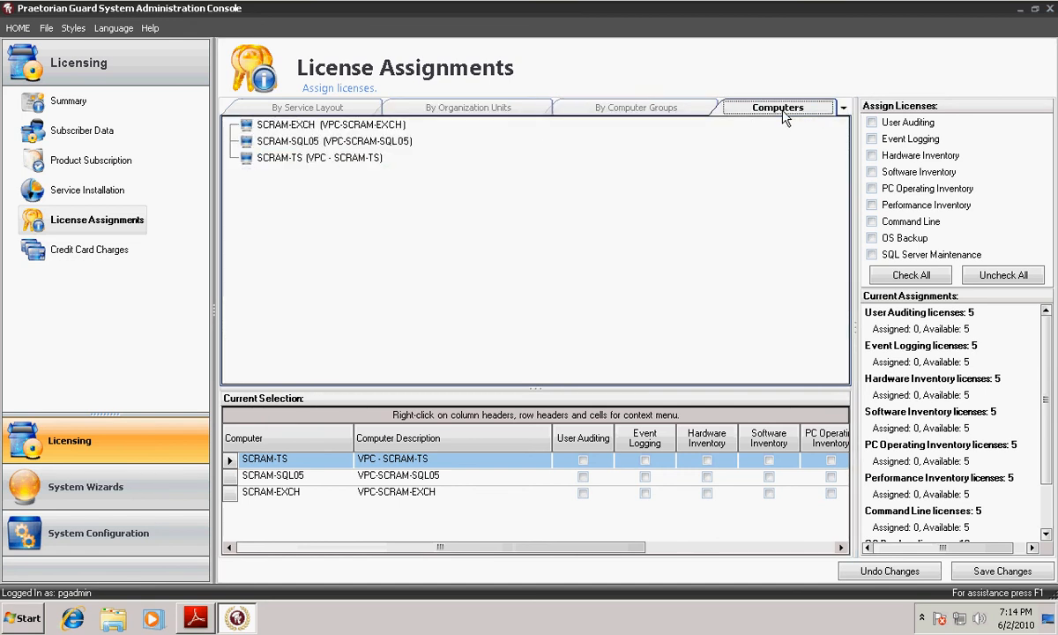
click(328, 114)
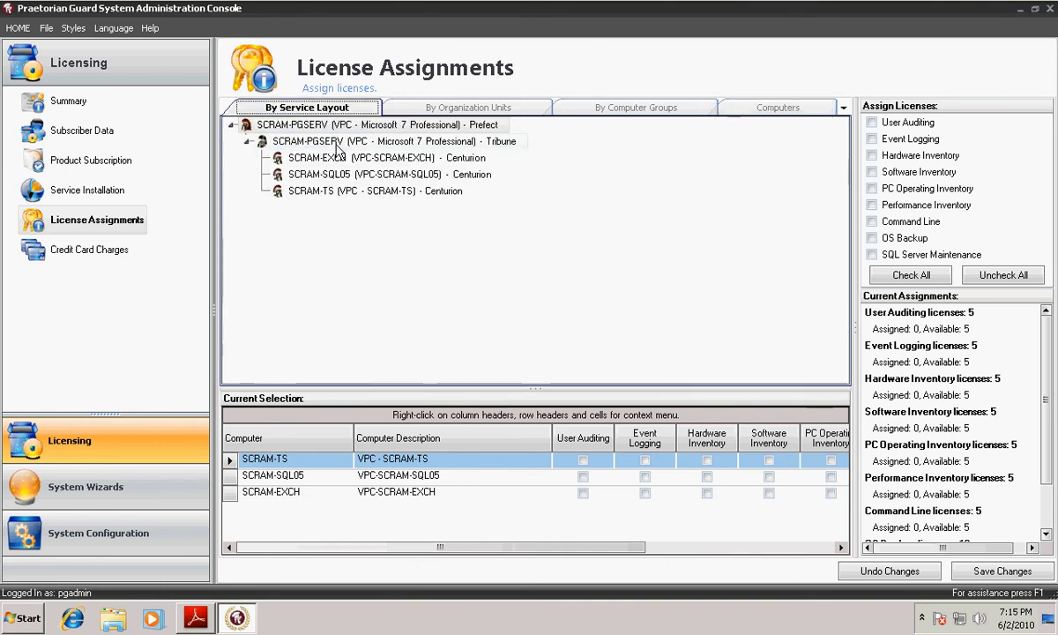
Step: Assign all license types to every computer under the SCRAM-PGSERV Prefect, accepting assignment of the available licenses
click(319, 127)
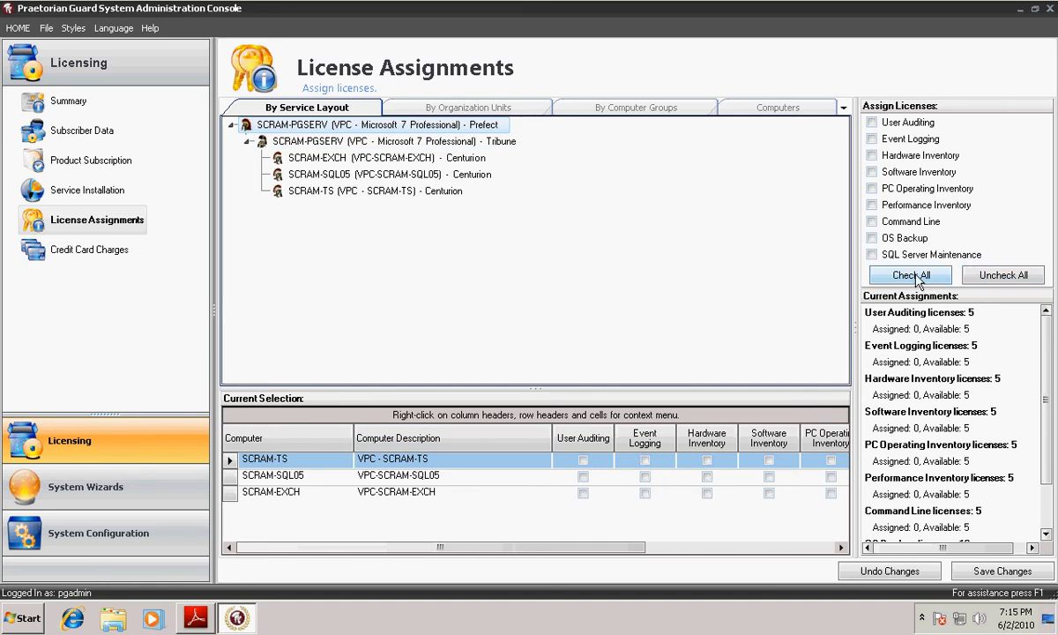
click(914, 276)
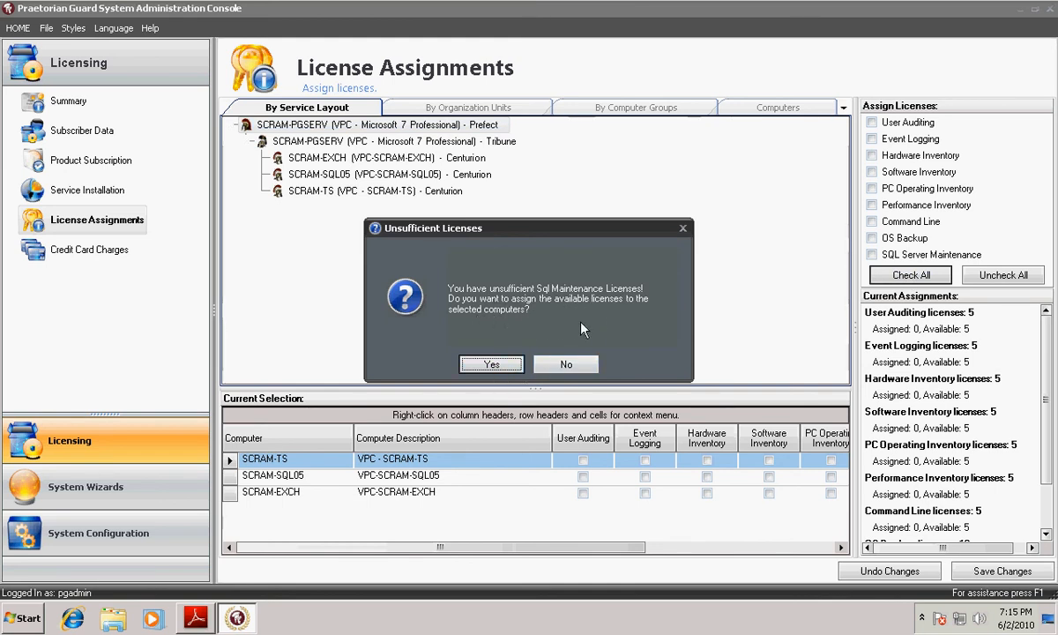
click(492, 365)
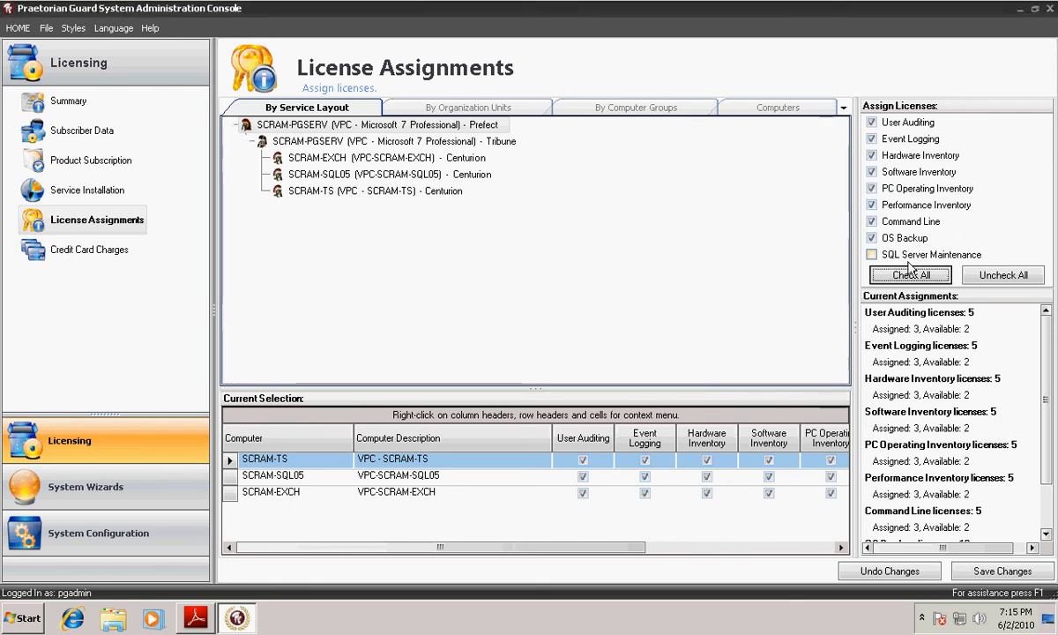
Step: Try to assign the SQL Server Maintenance license through the overall license list with SCRAM-SQL05 highlighted
click(470, 478)
click(872, 255)
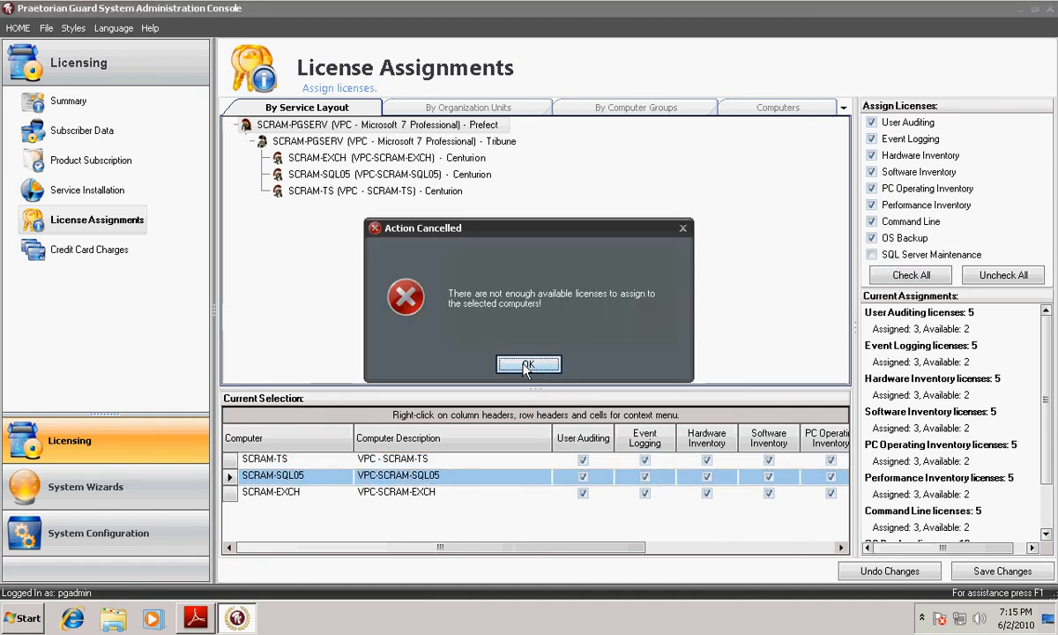
click(528, 365)
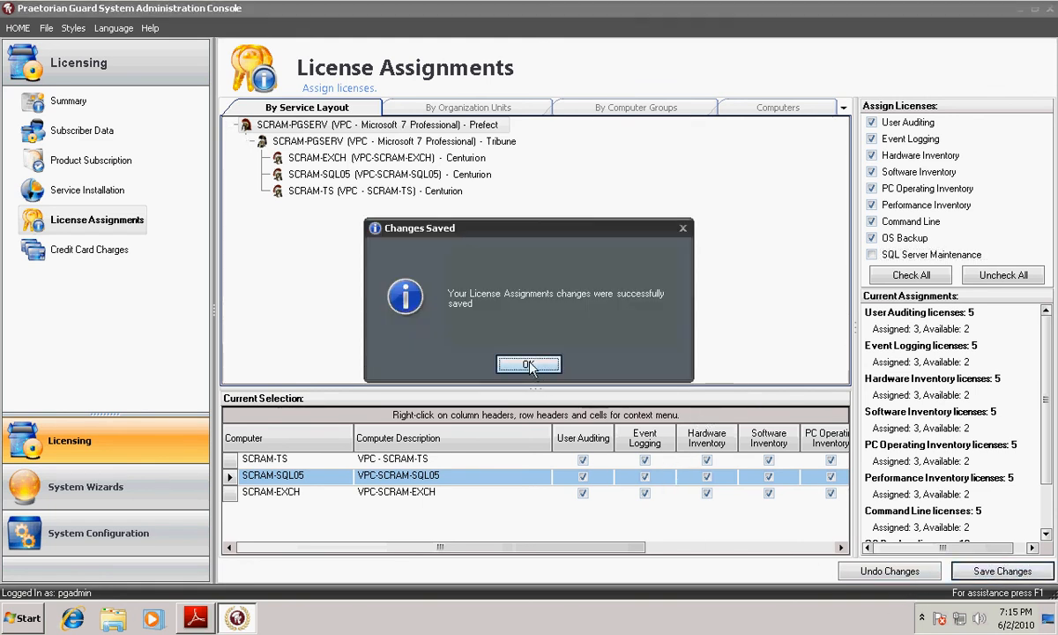
Step: Save the license assignments, and assign and save the SQL Server Maintenance license for SCRAM-SQL05 only
click(527, 366)
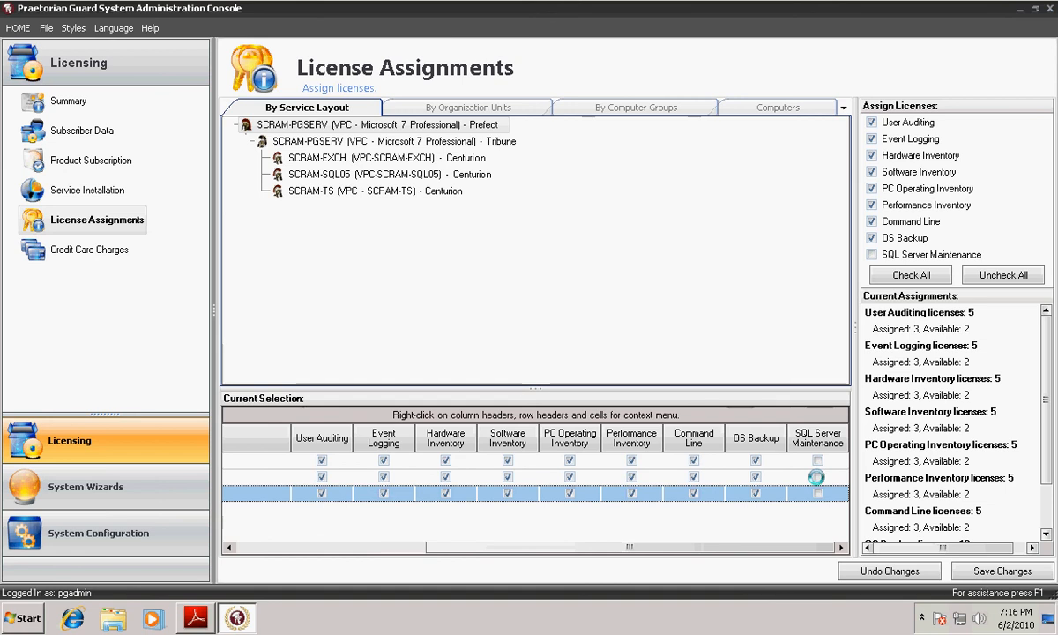
click(818, 477)
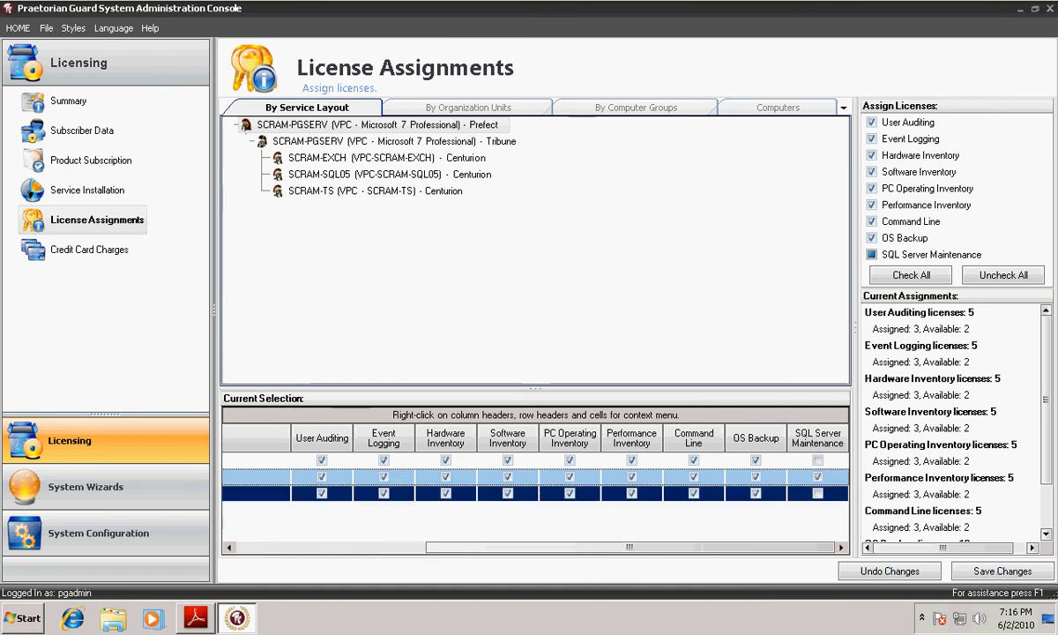
click(1002, 571)
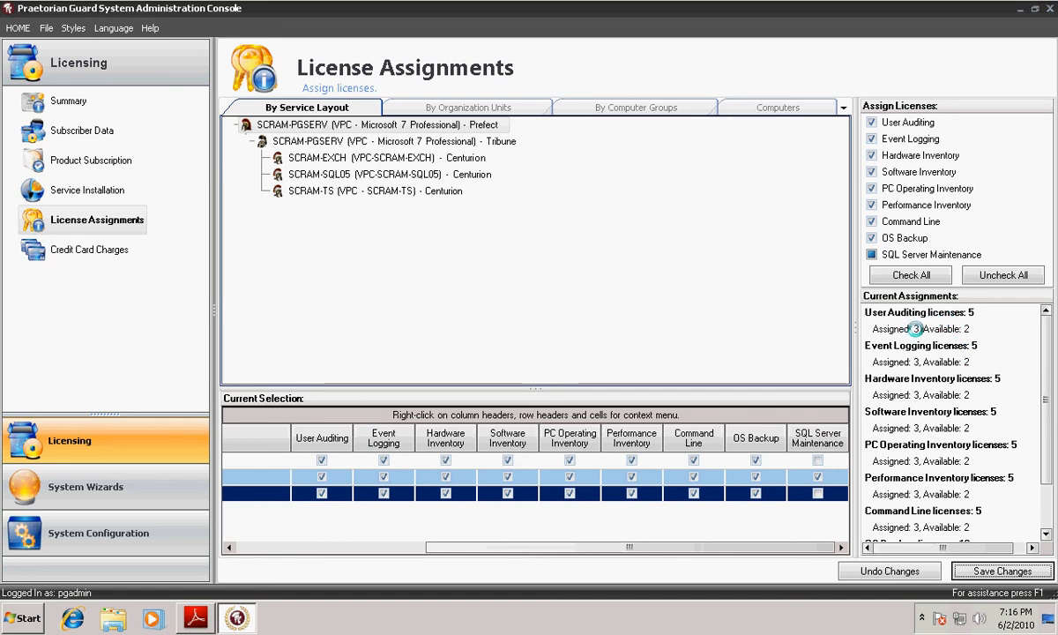